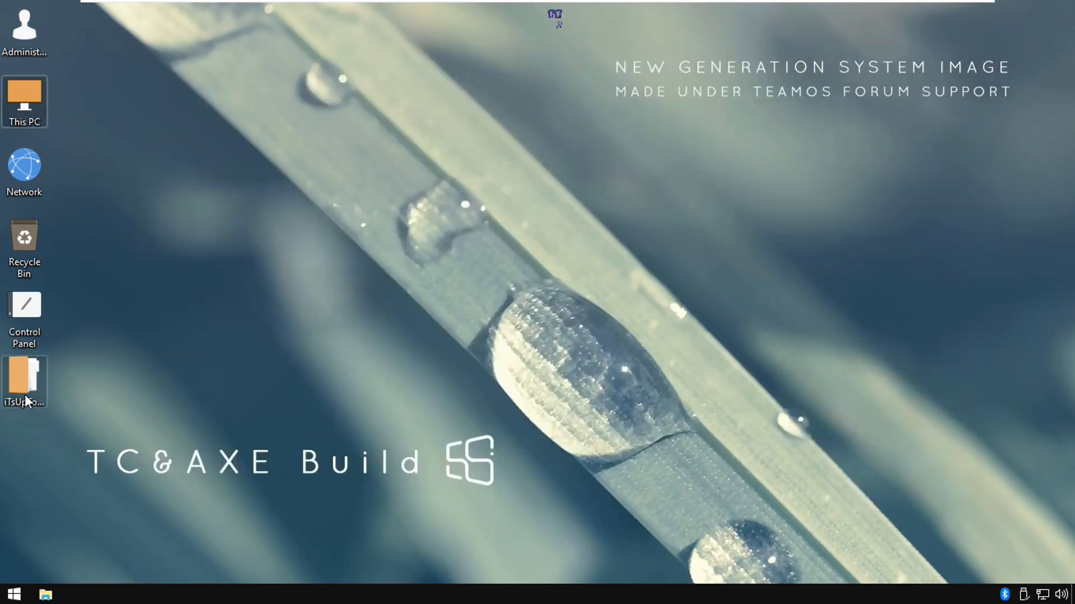
# Open the iTsUpToYou folder and view the contents of the Breeze Cursors folder inside Cursors
pyautogui.rightClick(15, 382)
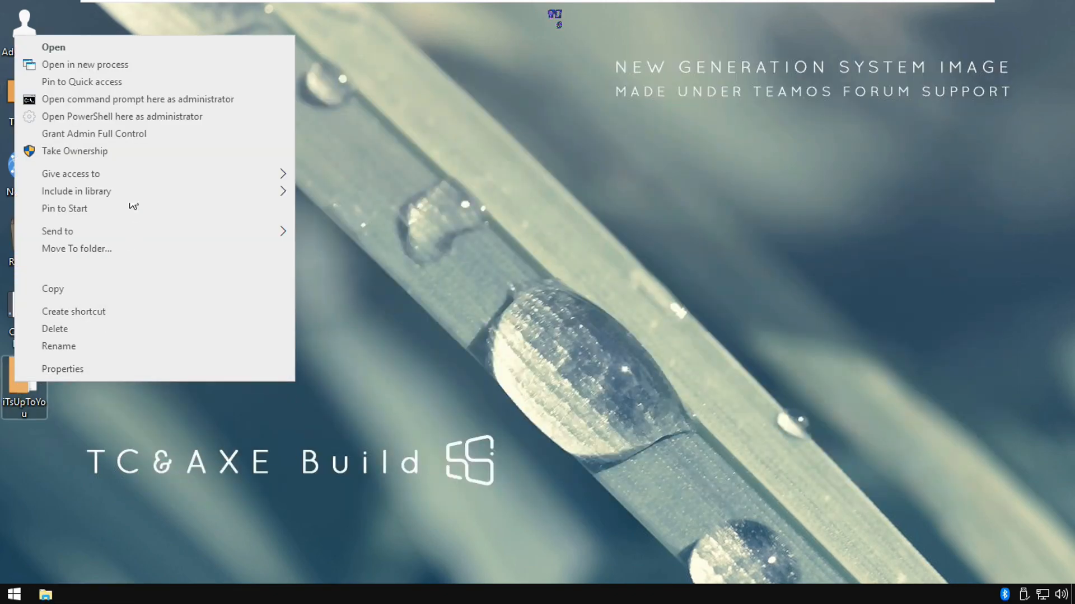
pyautogui.click(110, 48)
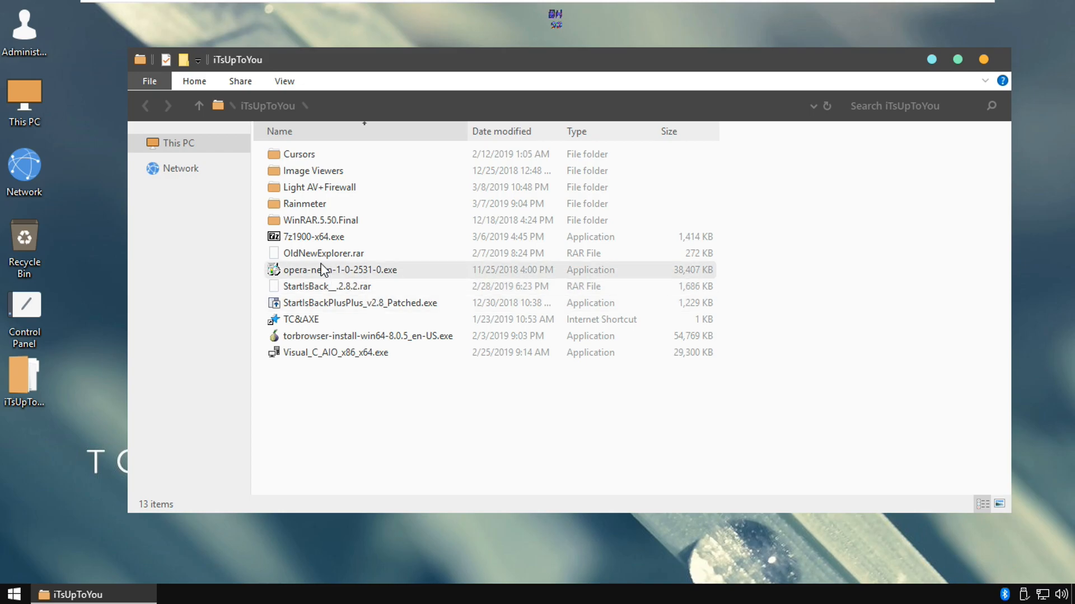
pyautogui.rightClick(298, 160)
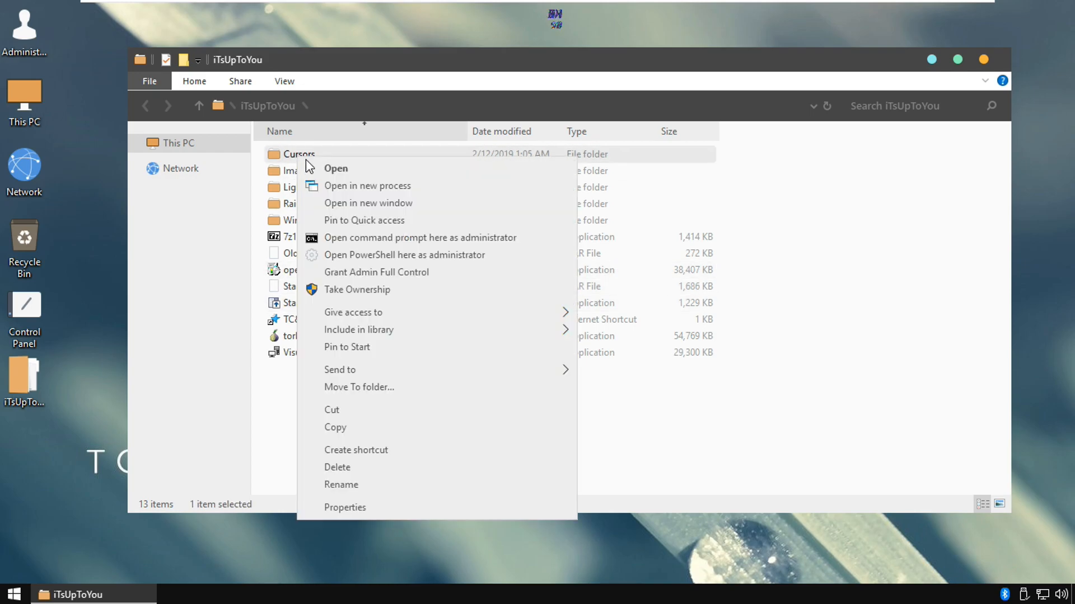
pyautogui.click(316, 166)
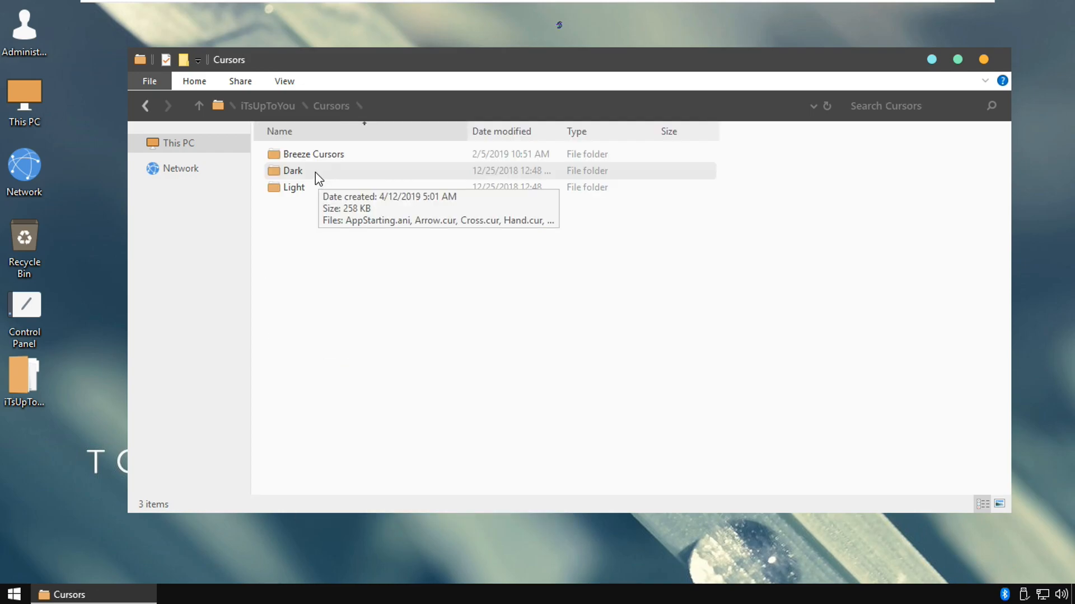
pyautogui.rightClick(314, 156)
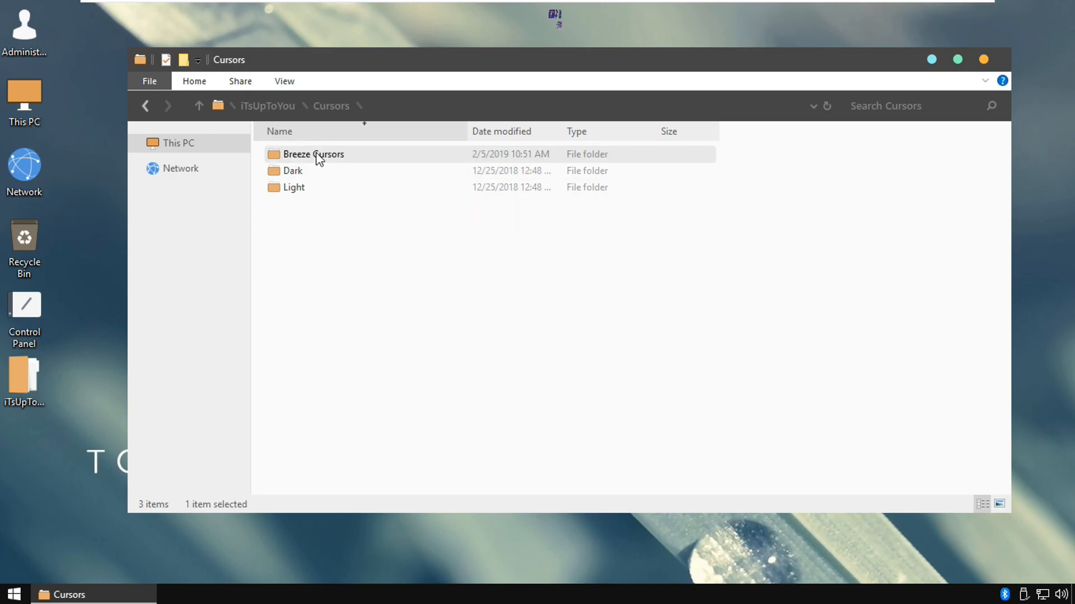
pyautogui.click(356, 167)
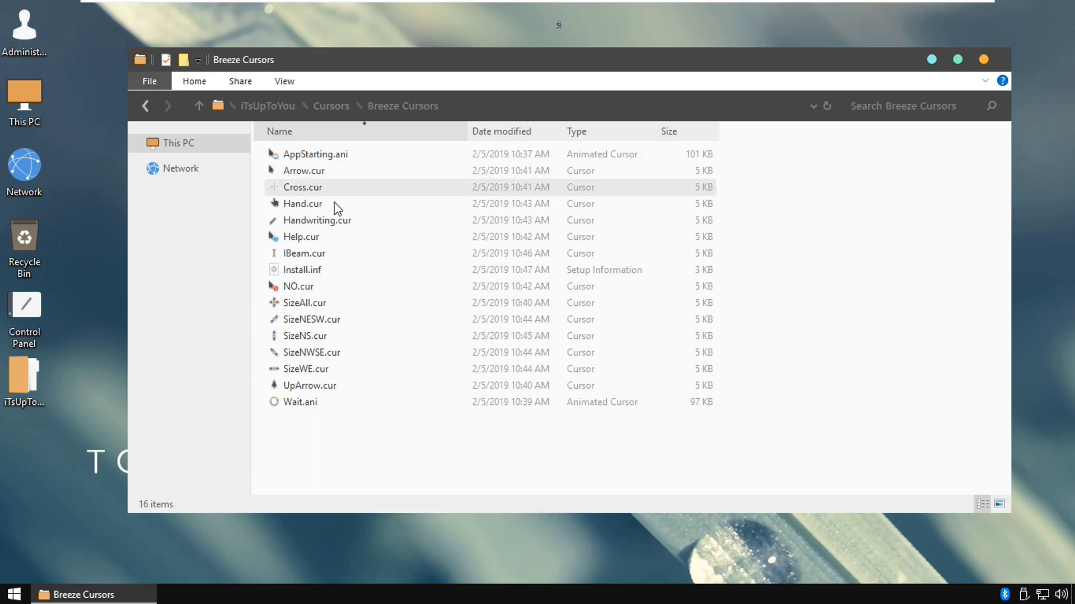
# Install the cursor set from Install.inf in the Dark folder under Cursors
pyautogui.click(146, 105)
pyautogui.doubleClick(296, 177)
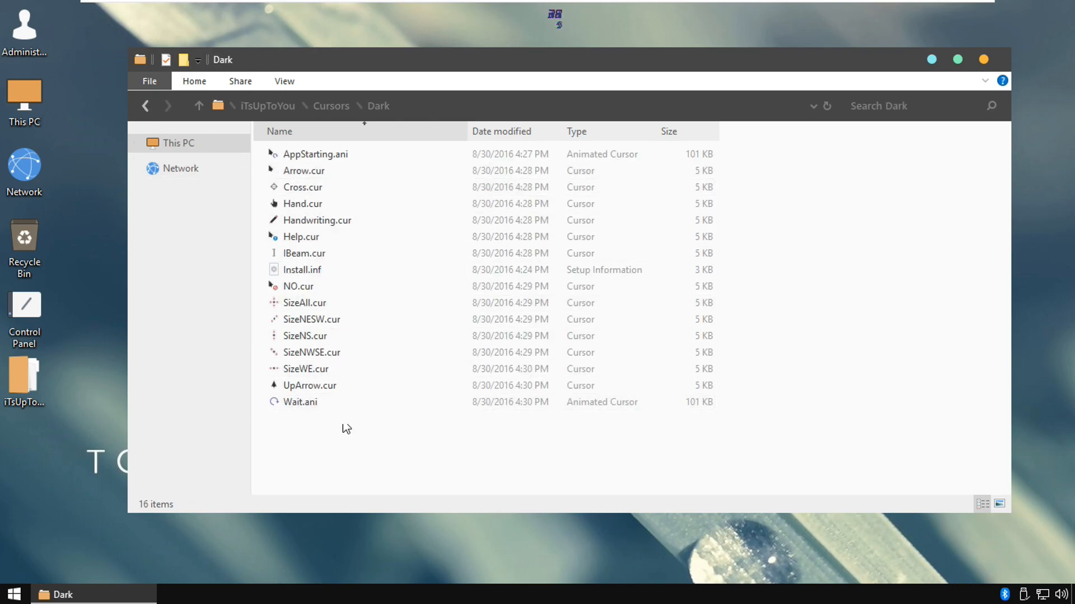
pyautogui.click(313, 273)
pyautogui.rightClick(314, 273)
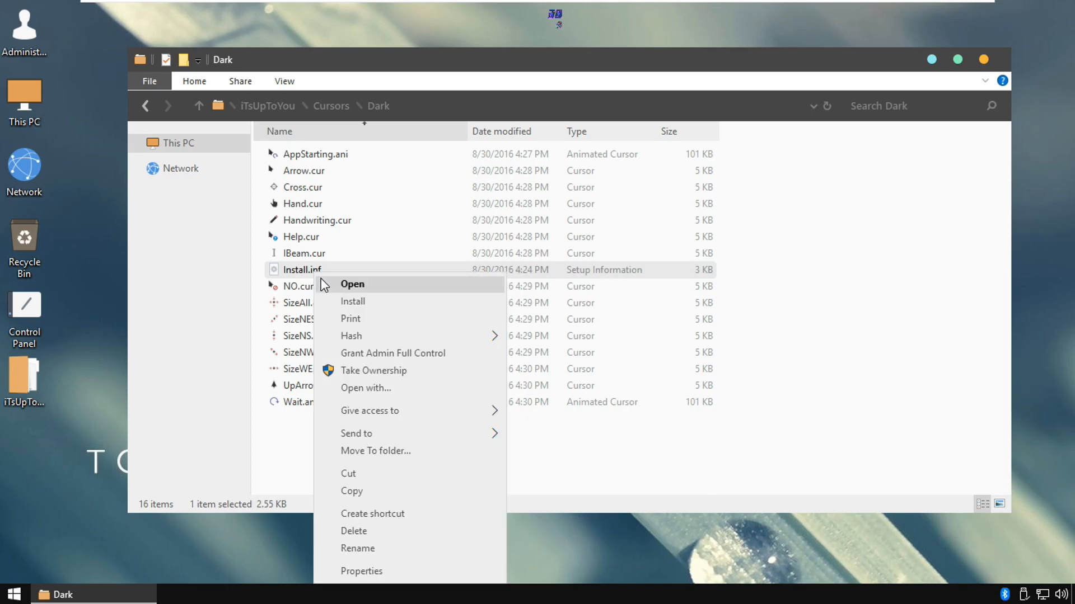
pyautogui.click(338, 301)
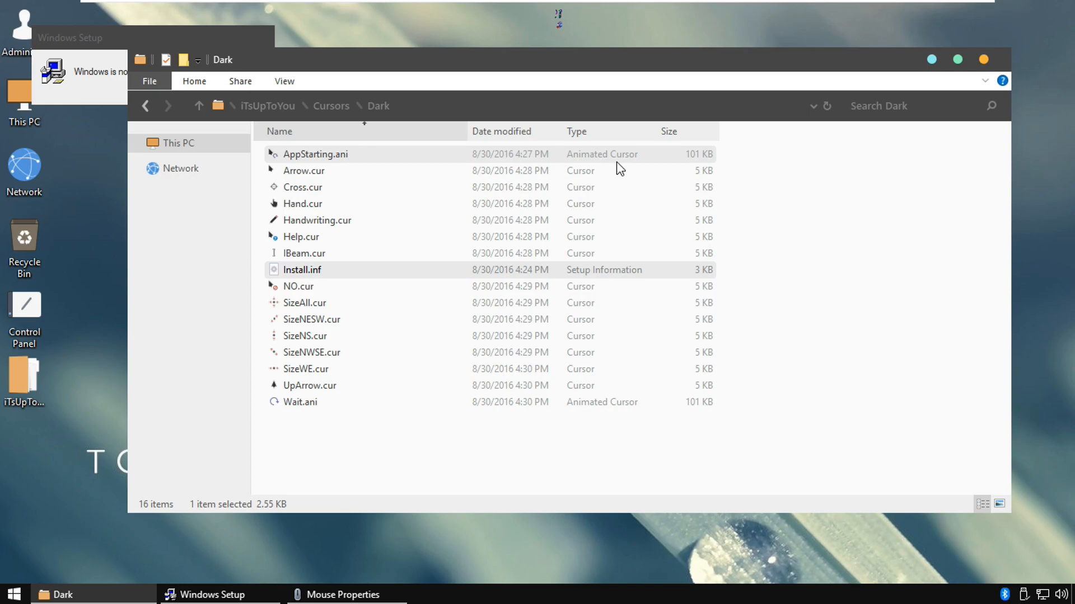
# Bring up Mouse Properties, check the pointer scheme list and accept the pointer settings
pyautogui.click(348, 592)
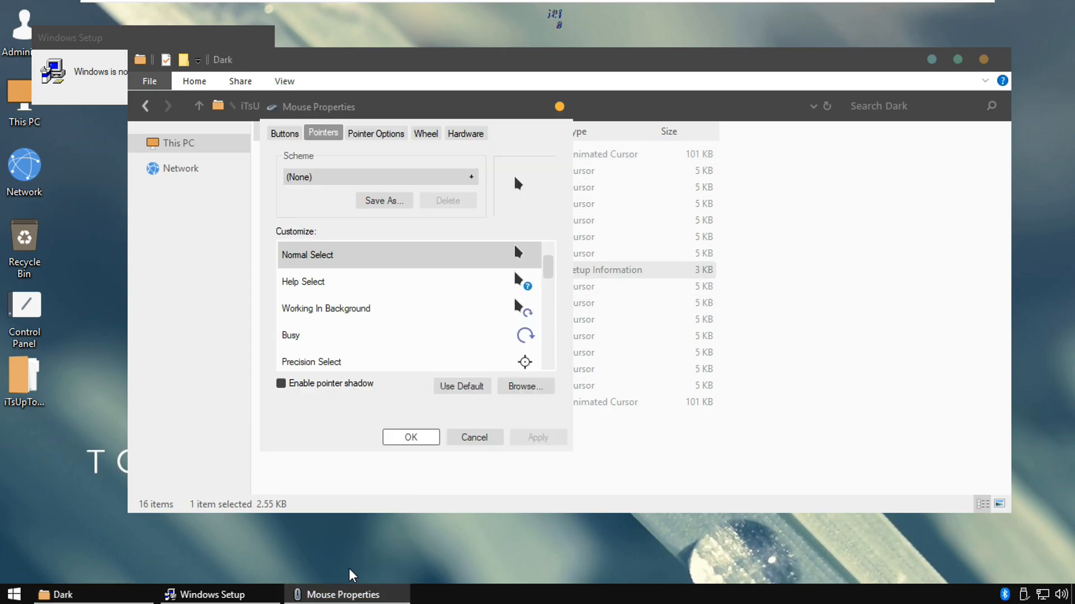
pyautogui.click(458, 178)
pyautogui.click(461, 179)
pyautogui.click(412, 438)
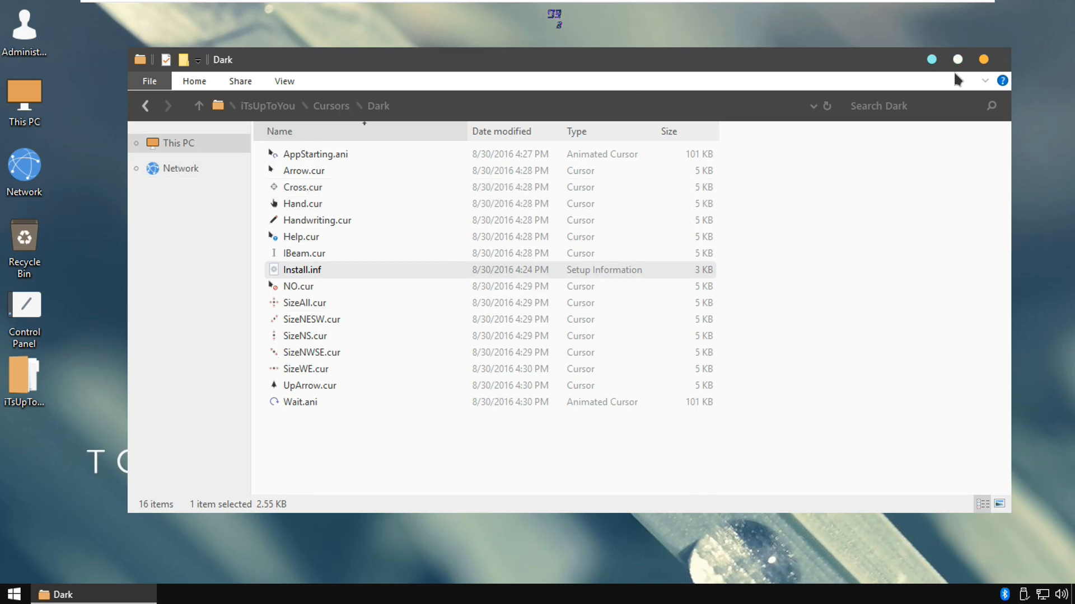
# View the cursor files in the Light folder and return to the iTsUpToYou folder
pyautogui.click(146, 106)
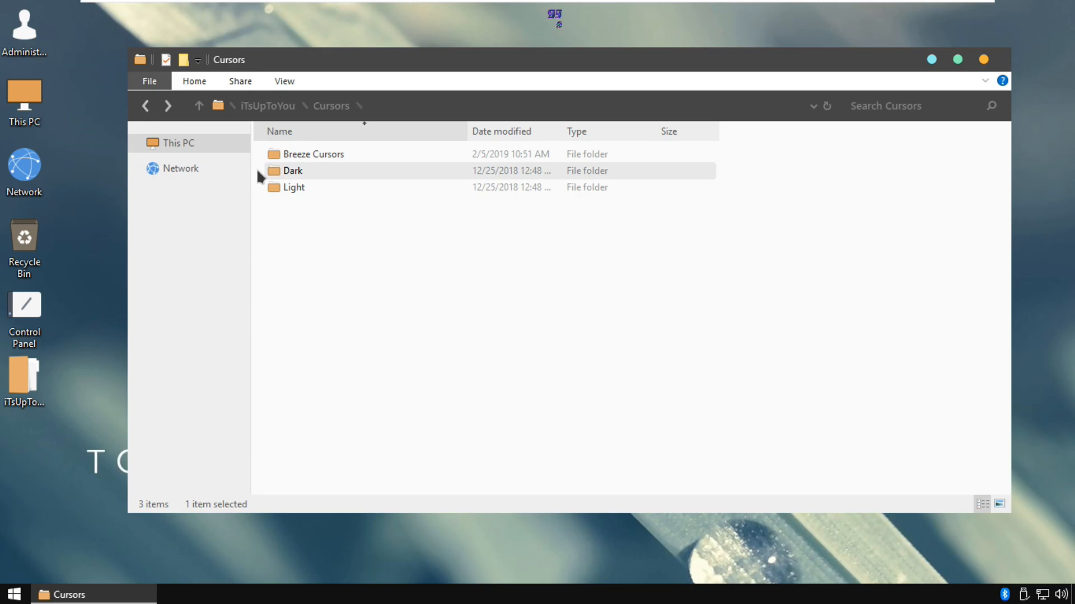
pyautogui.doubleClick(283, 188)
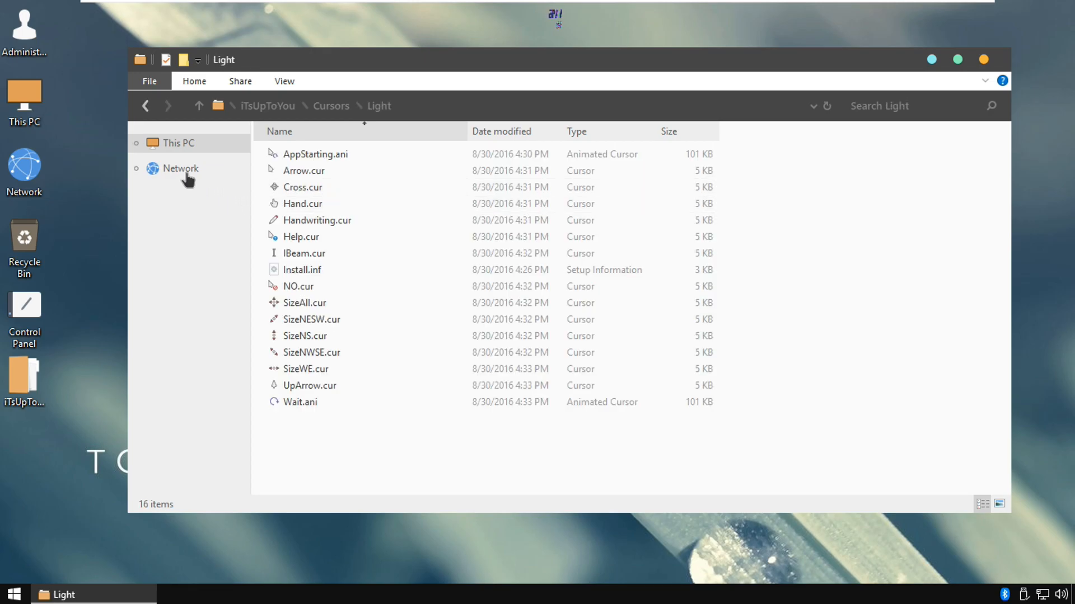
pyautogui.click(146, 107)
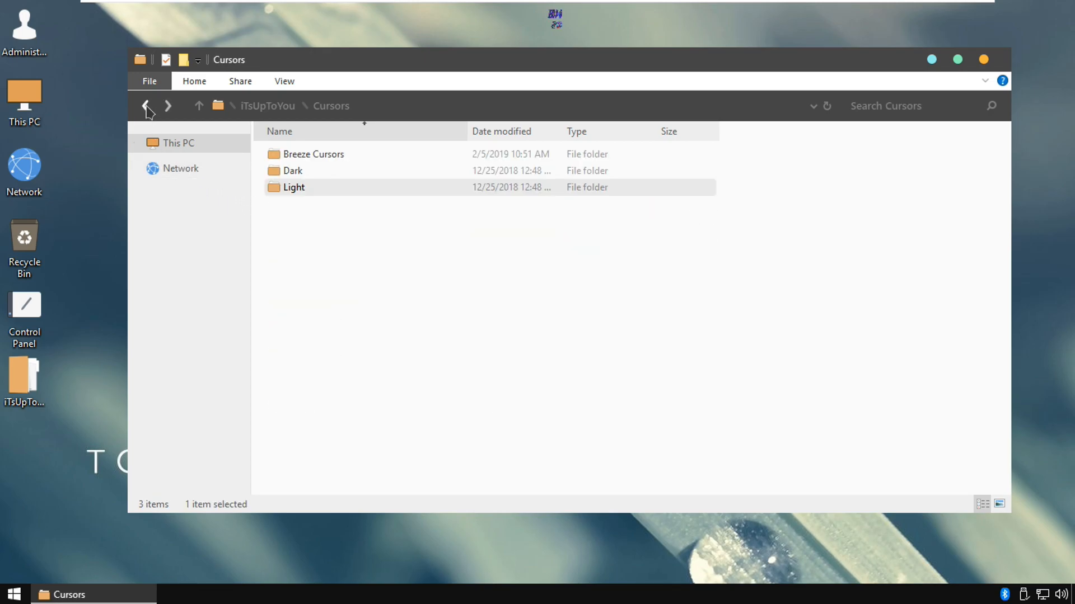
pyautogui.click(146, 106)
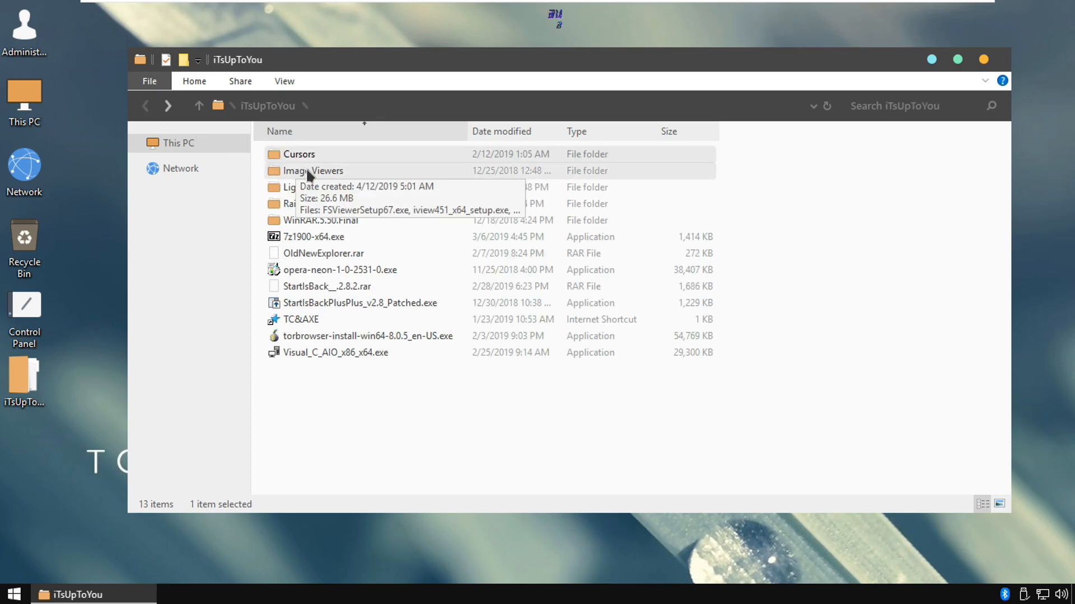
# Open the Image Viewers folder and launch the FSViewerSetup67.exe installer
pyautogui.click(306, 167)
pyautogui.doubleClick(306, 167)
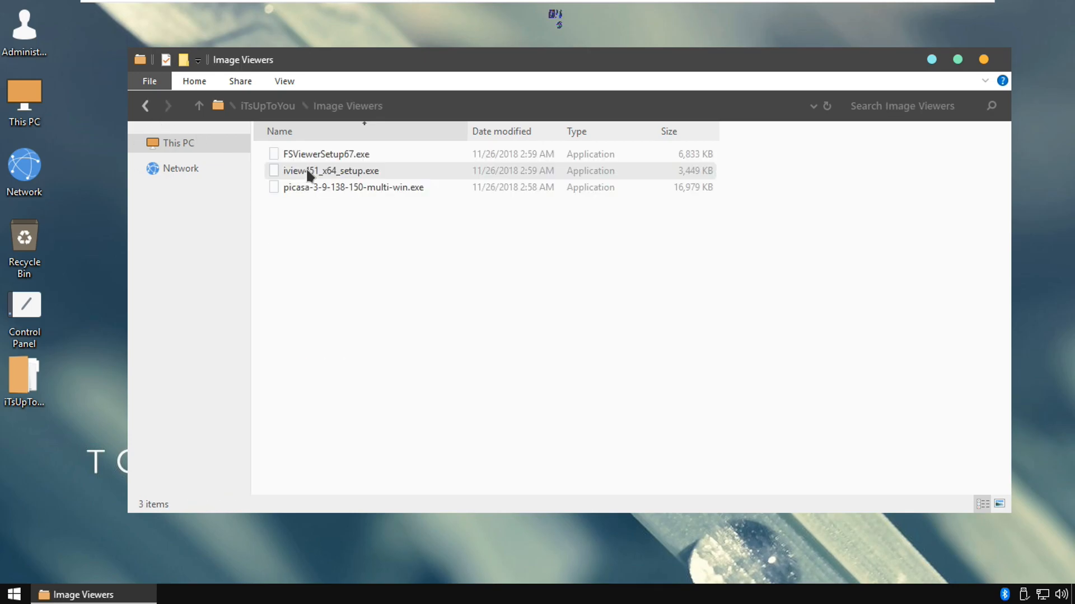
pyautogui.click(360, 161)
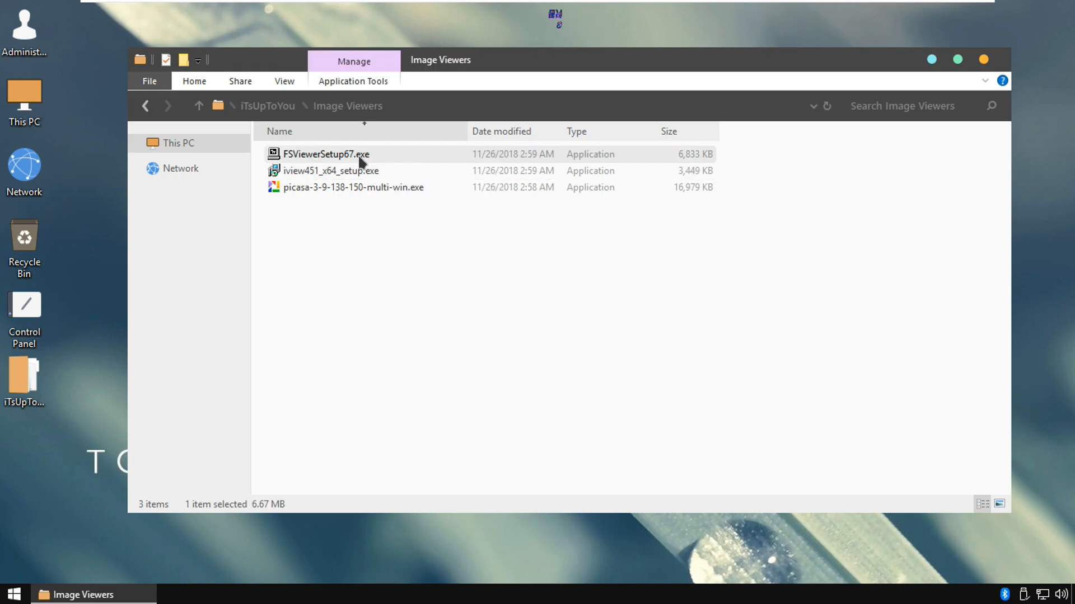
pyautogui.rightClick(360, 161)
pyautogui.click(408, 179)
# Install FastStone Image Viewer 6.7, accepting its license agreement, and close the web page opened at the end
pyautogui.click(639, 425)
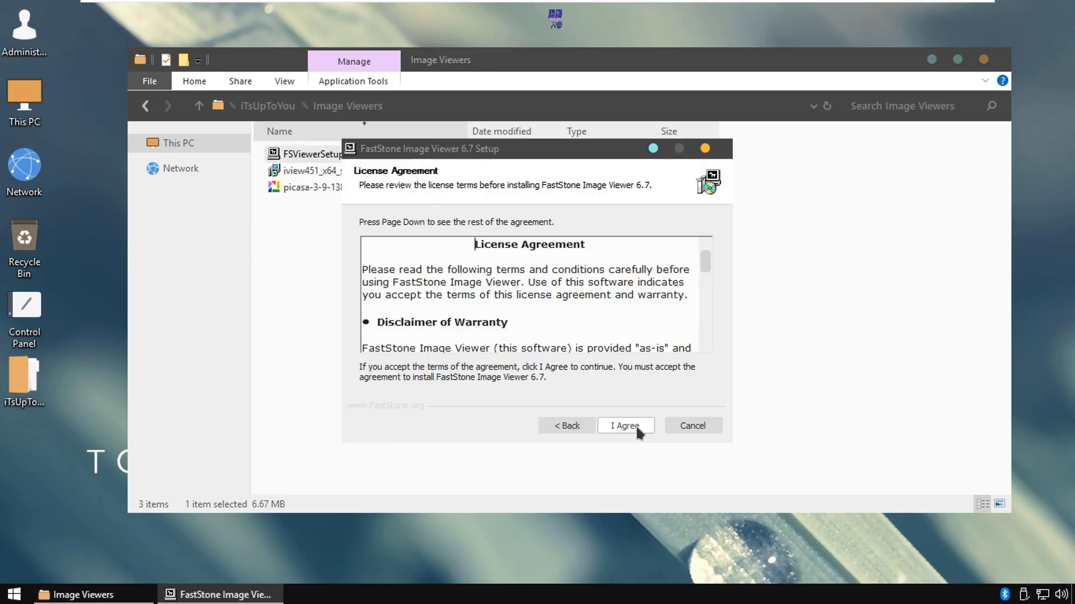
pyautogui.click(636, 424)
pyautogui.click(637, 422)
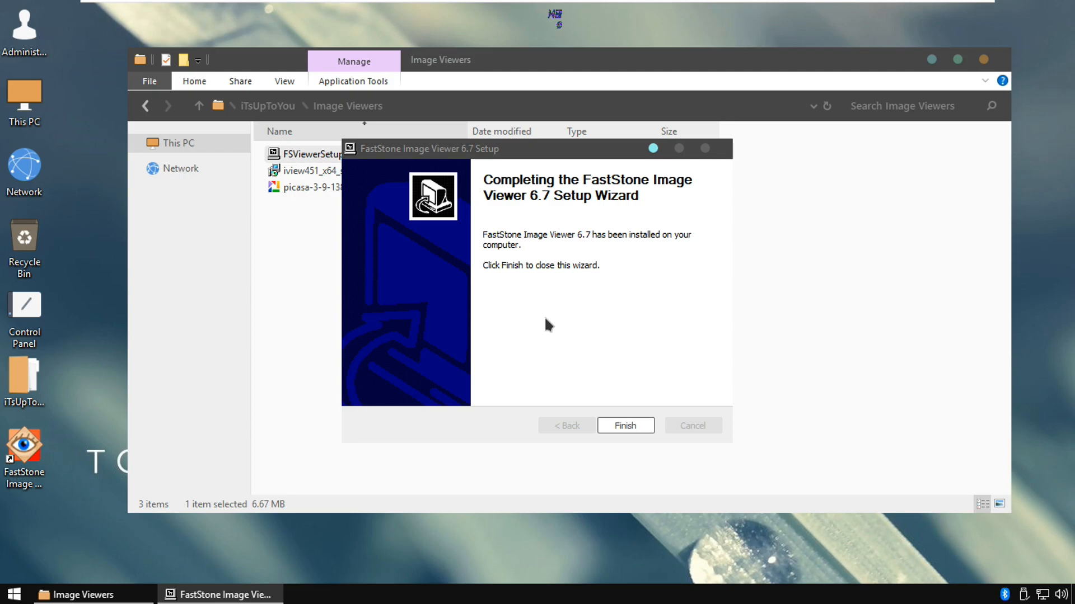
pyautogui.click(626, 426)
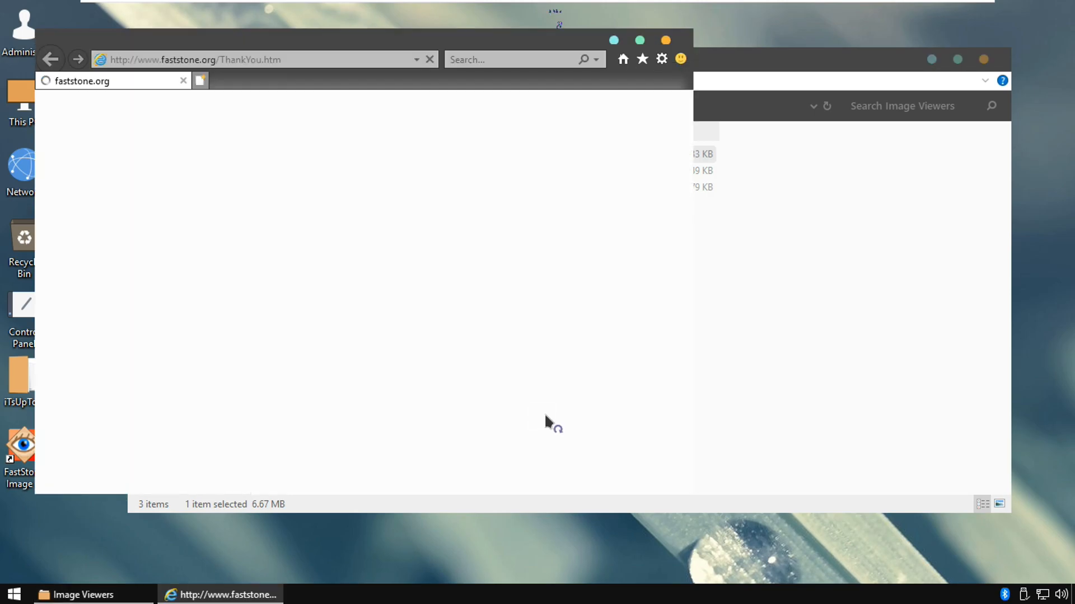
pyautogui.click(665, 40)
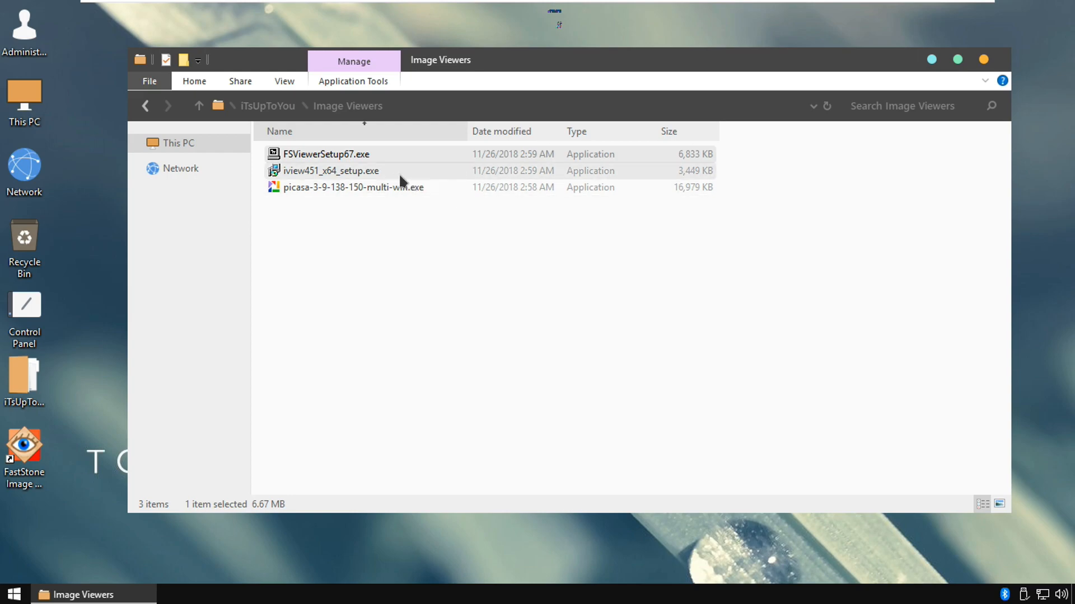
# Launch iview451_x64_setup.exe to view the IrfanView setup options and exit it without installing
pyautogui.doubleClick(377, 172)
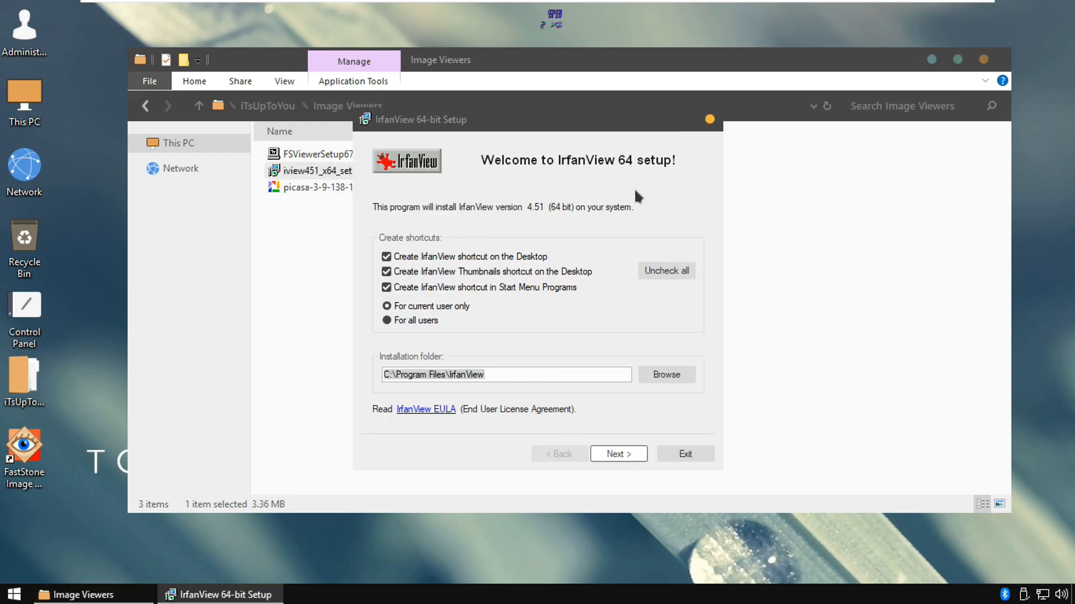
pyautogui.click(710, 120)
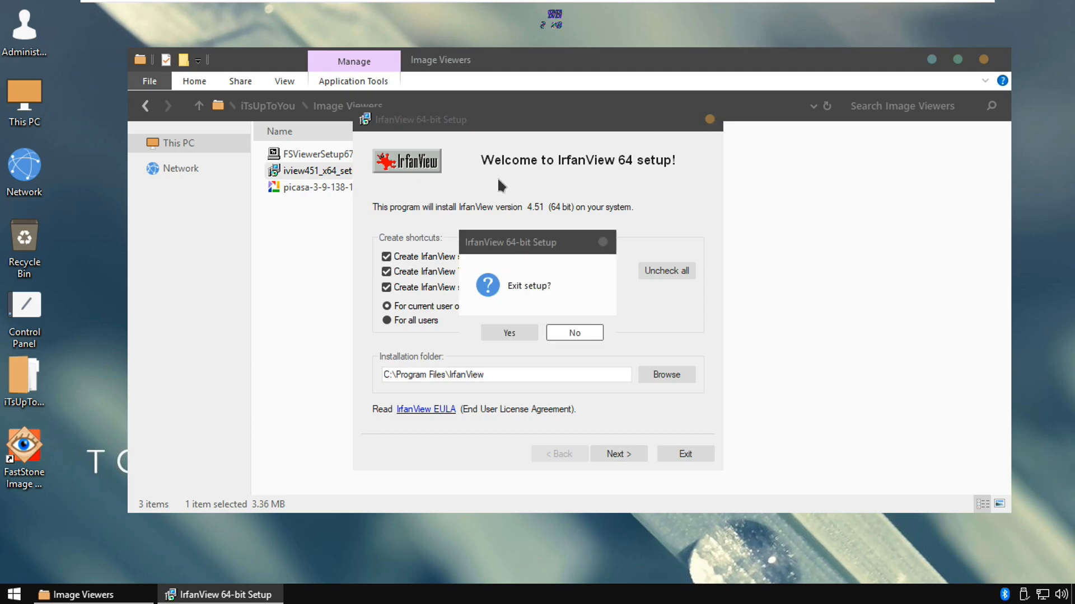
pyautogui.click(565, 335)
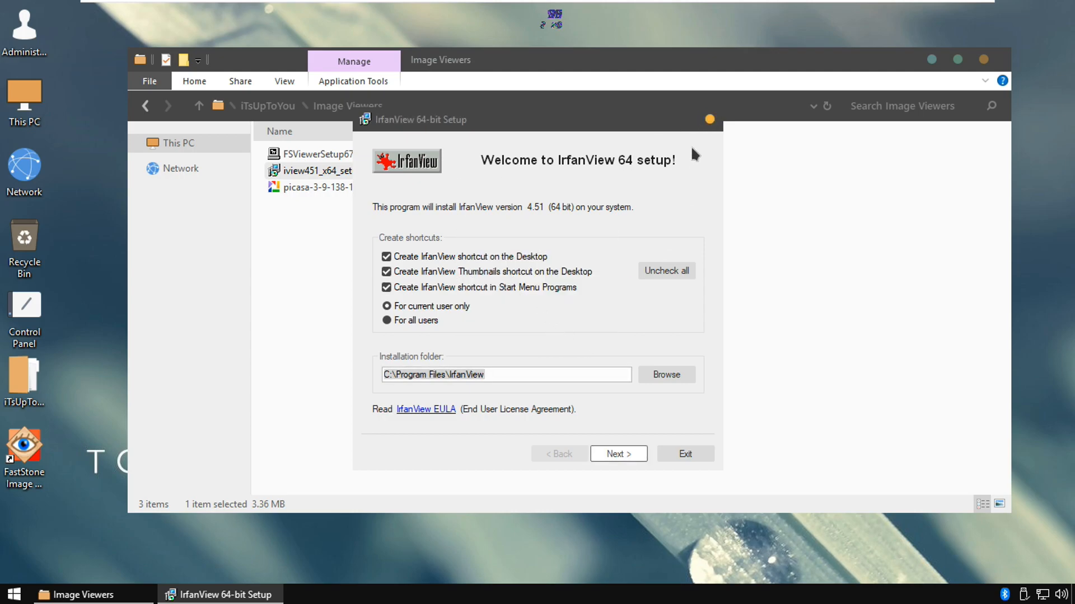
pyautogui.click(709, 120)
pyautogui.click(509, 333)
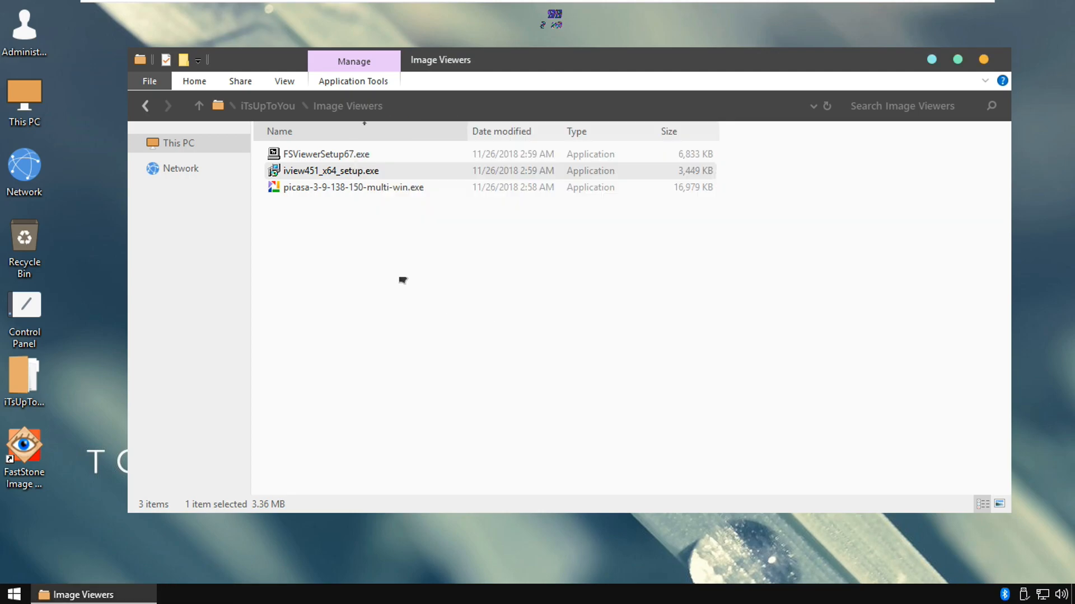
# View the contents of the Light AV+Firewall and Rainmeter folders and return to the iTsUpToYou folder
pyautogui.click(146, 114)
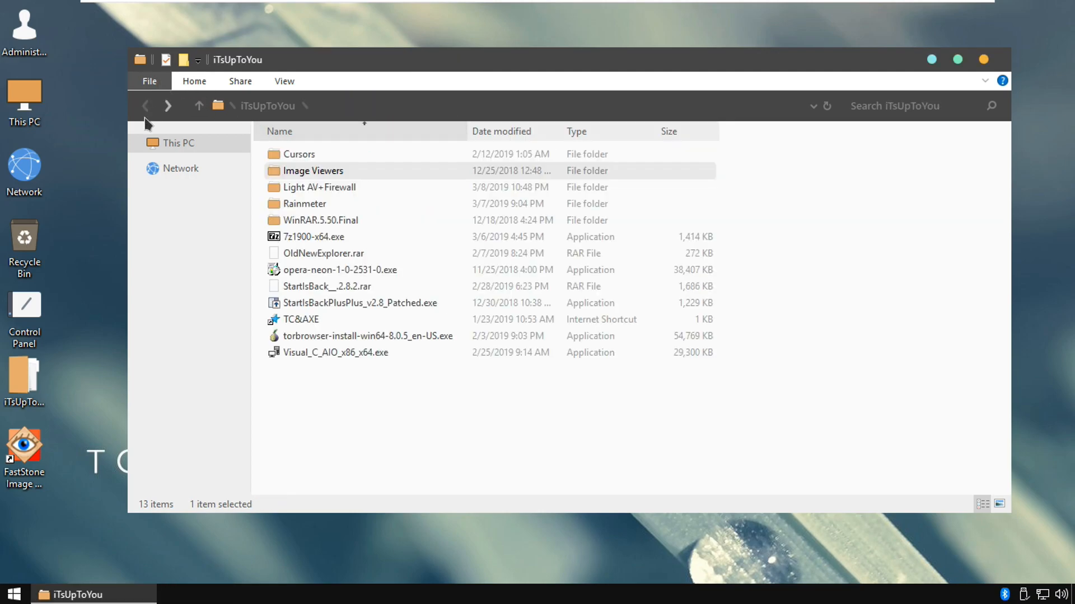
pyautogui.doubleClick(324, 187)
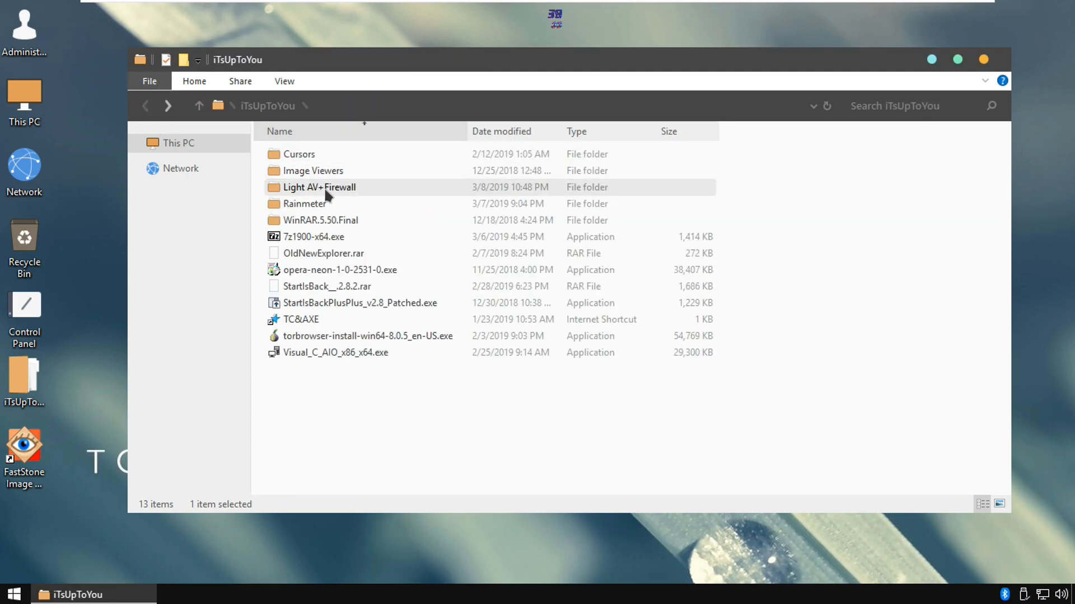
pyautogui.click(146, 106)
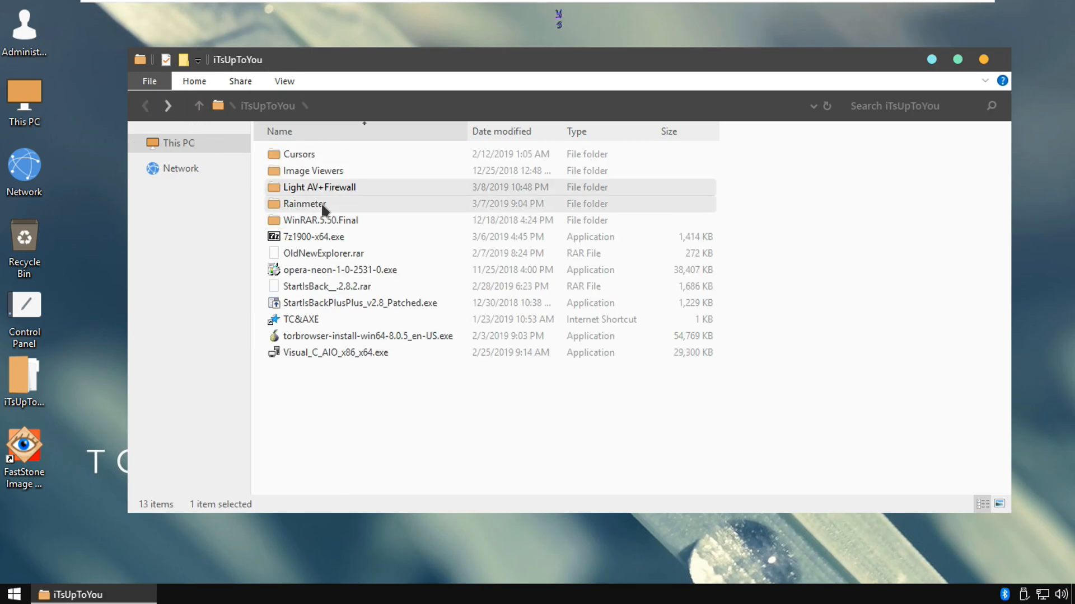
pyautogui.doubleClick(324, 205)
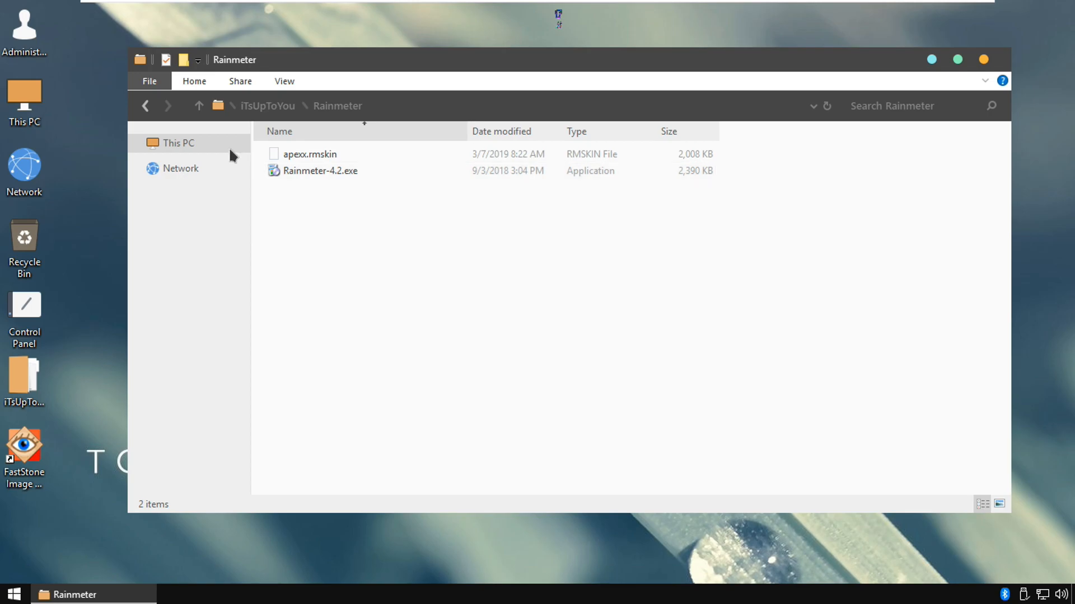
pyautogui.click(146, 106)
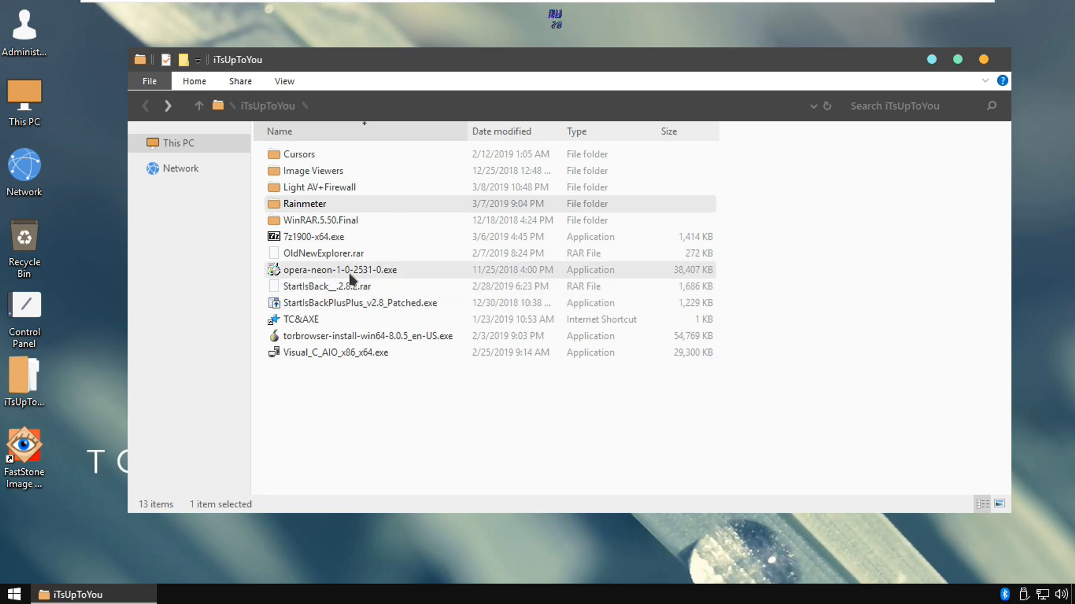
# Launch Visual_C_AIO_x86_x64.exe to view its setup window, cancel without installing, and close the iTsUpToYou folder
pyautogui.doubleClick(373, 352)
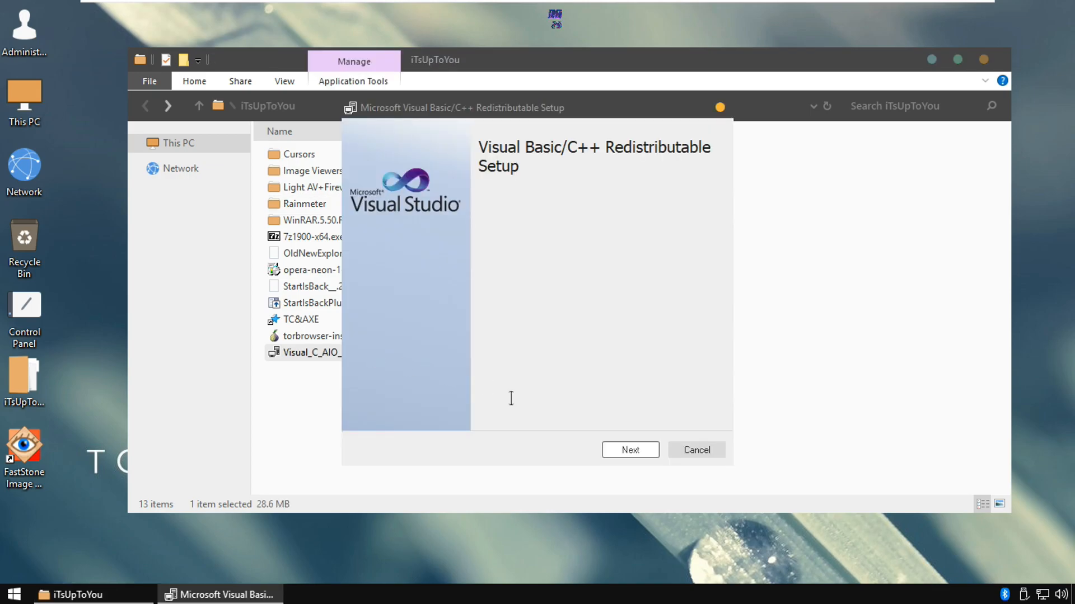
pyautogui.click(700, 450)
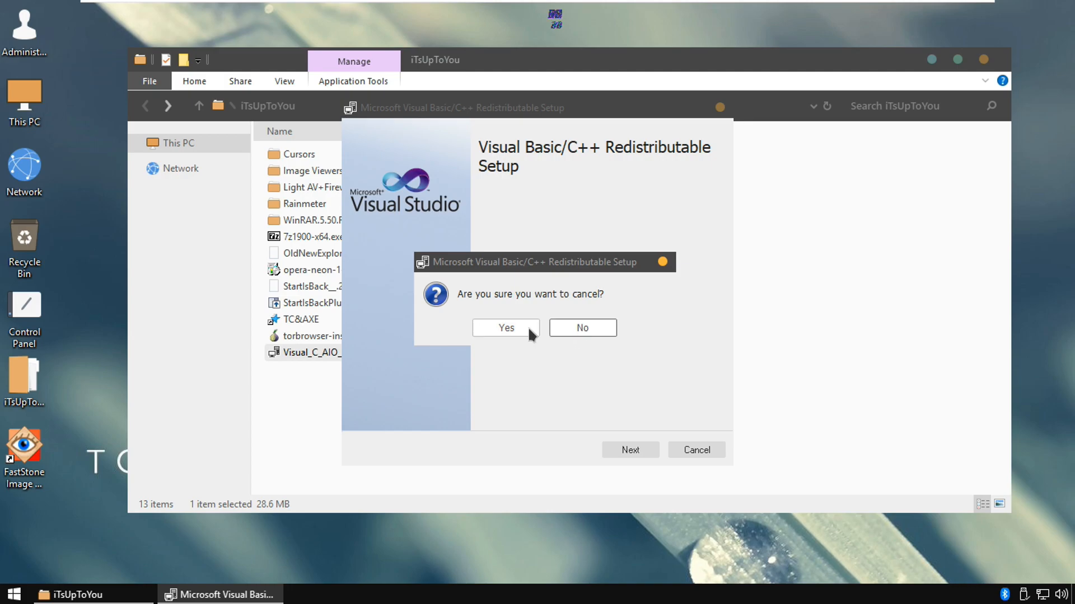
pyautogui.click(579, 328)
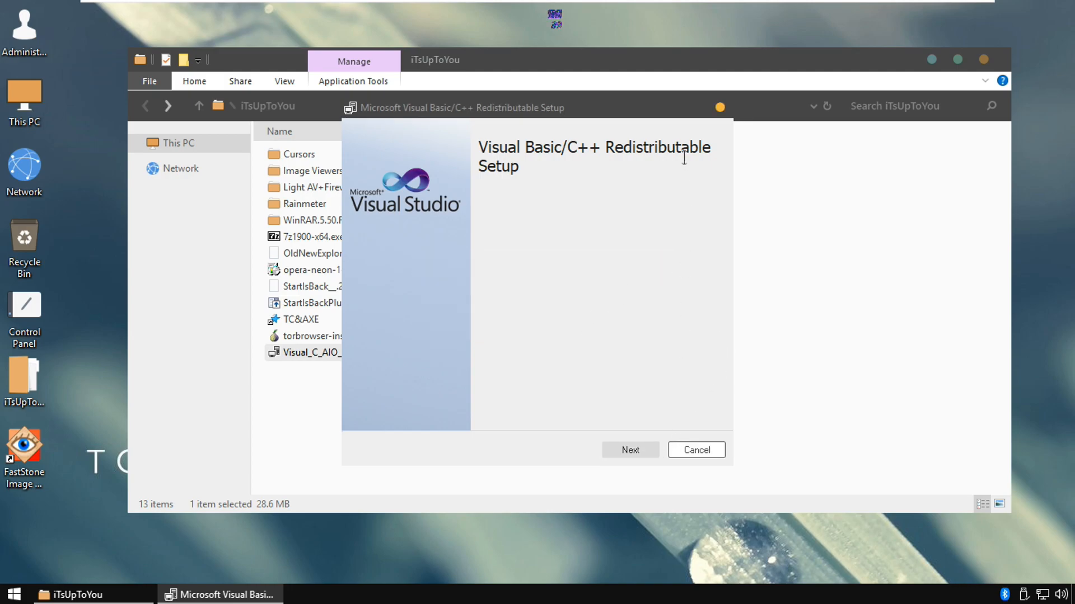
pyautogui.click(720, 108)
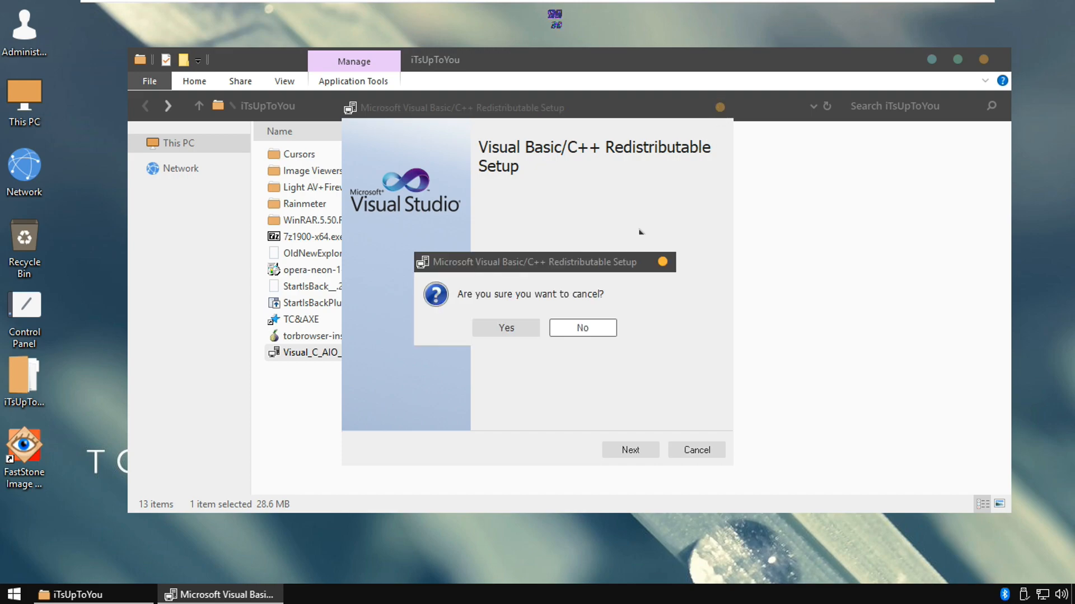
pyautogui.click(532, 328)
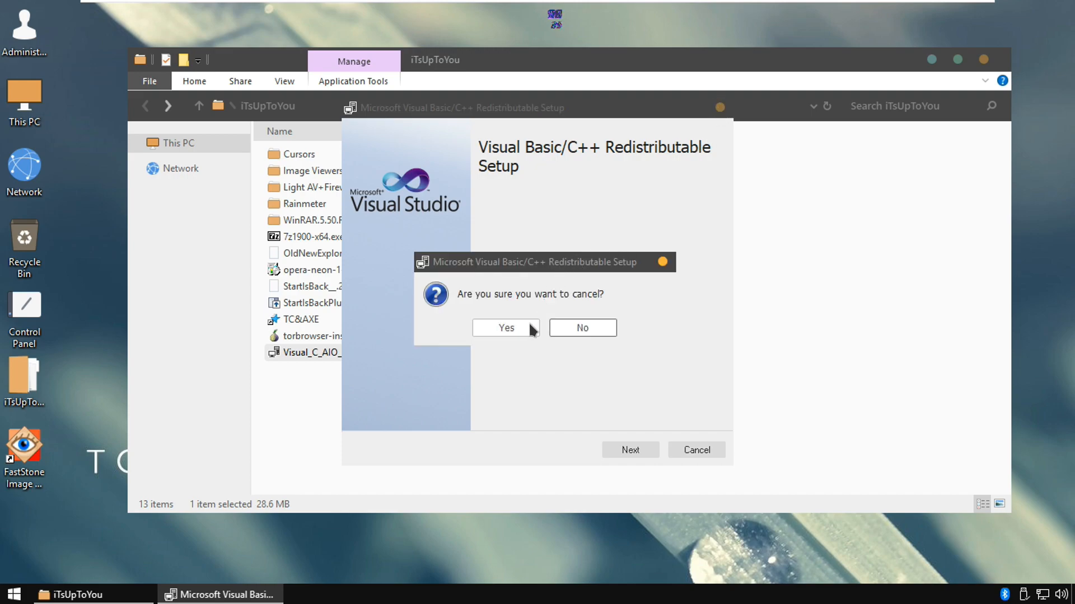
pyautogui.click(569, 327)
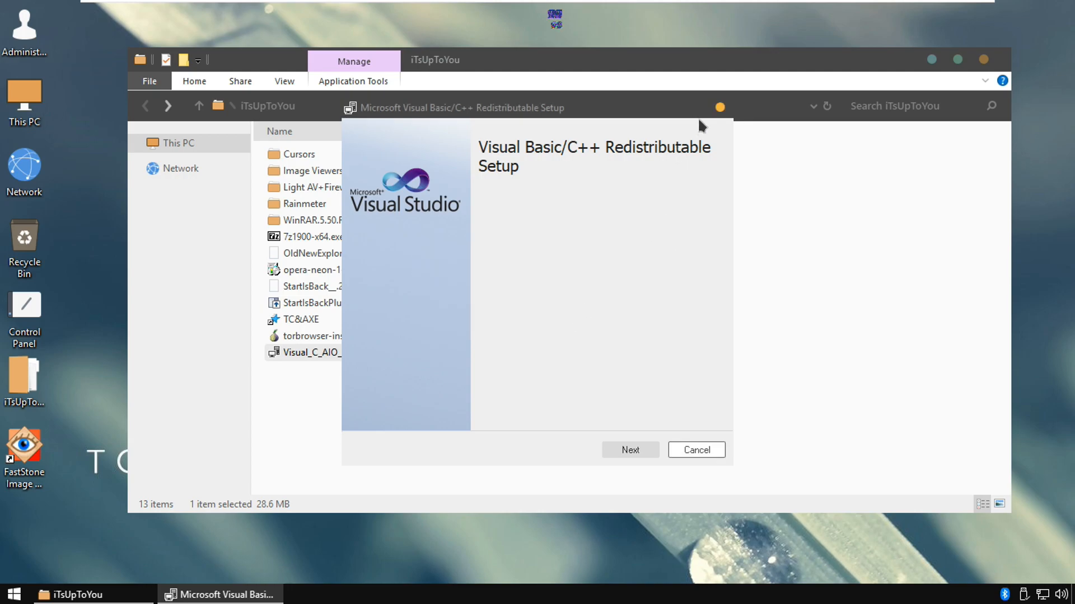
pyautogui.click(685, 453)
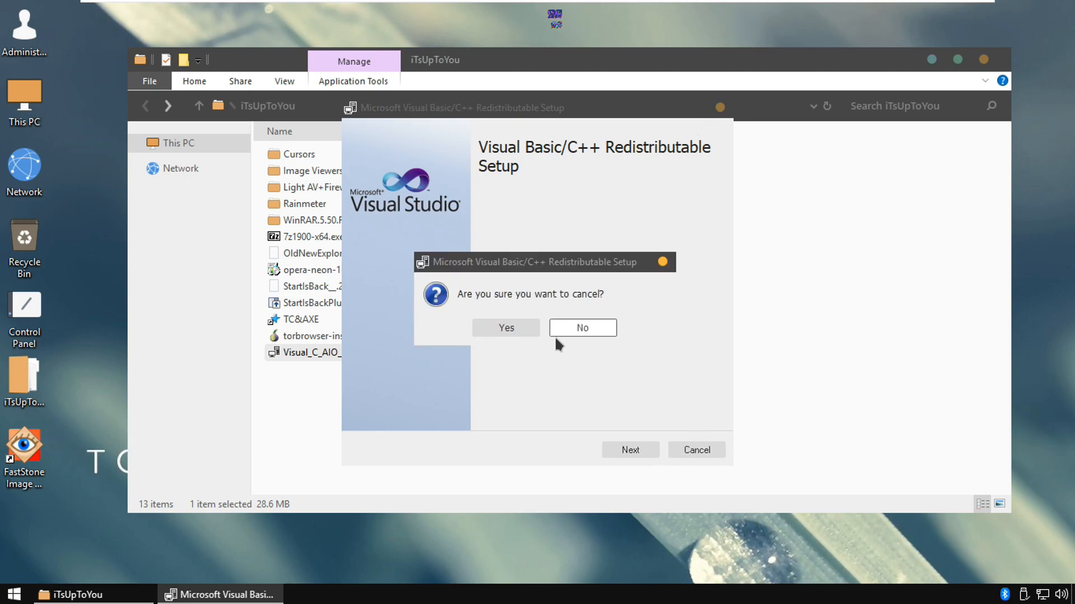
pyautogui.click(508, 327)
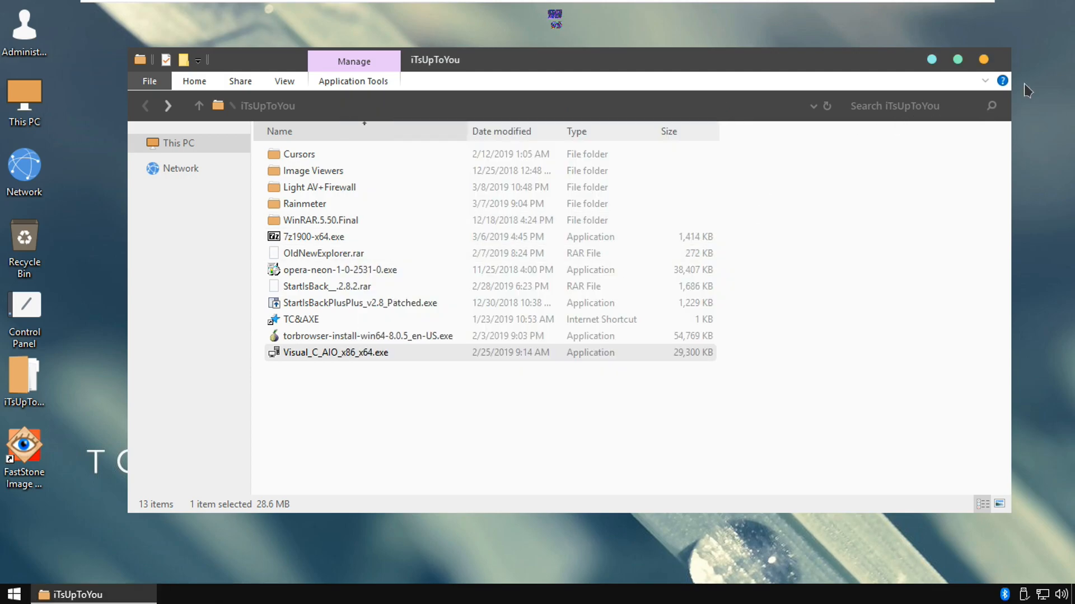
pyautogui.click(983, 59)
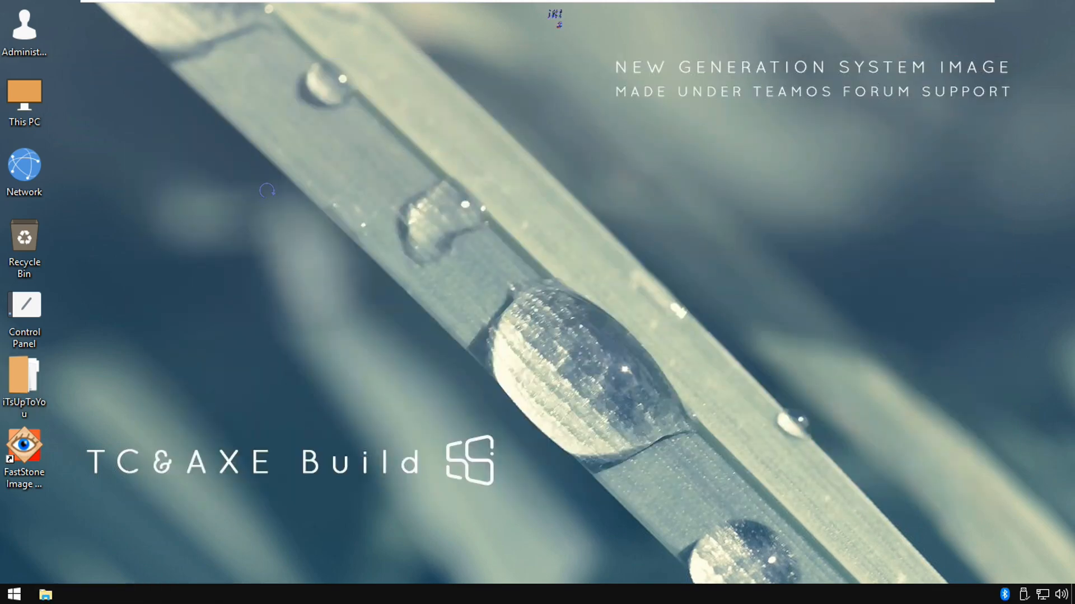
# Refresh the desktop twice
pyautogui.rightClick(266, 190)
pyautogui.moveTo(229, 126)
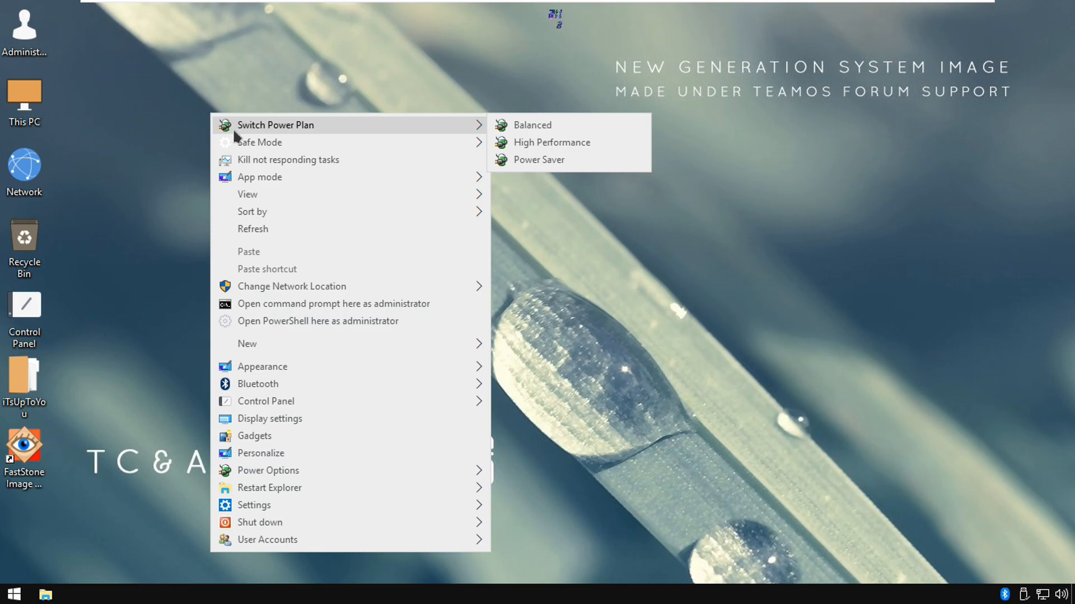
pyautogui.click(262, 230)
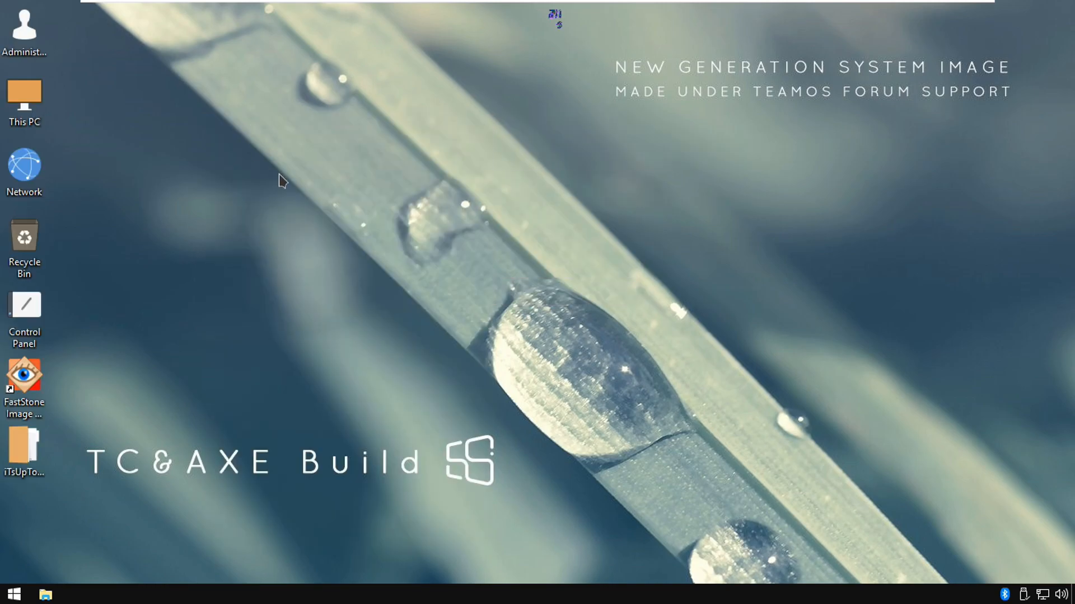
pyautogui.rightClick(279, 175)
pyautogui.click(307, 230)
# Examine the desktop context menu's custom commands and icon view options, and dismiss it without choosing anything
pyautogui.rightClick(265, 175)
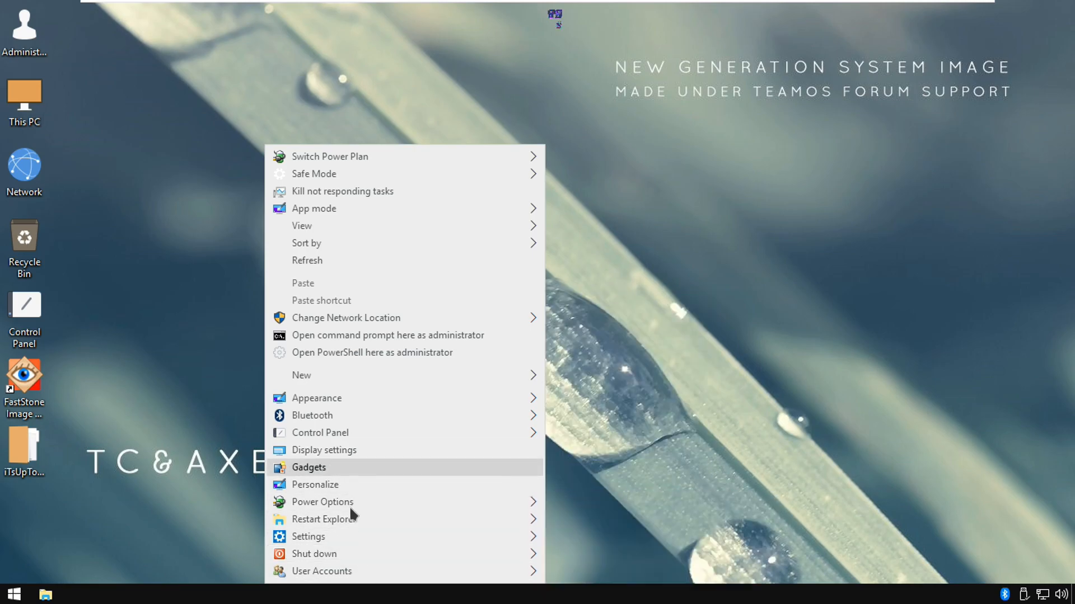
pyautogui.moveTo(332, 526)
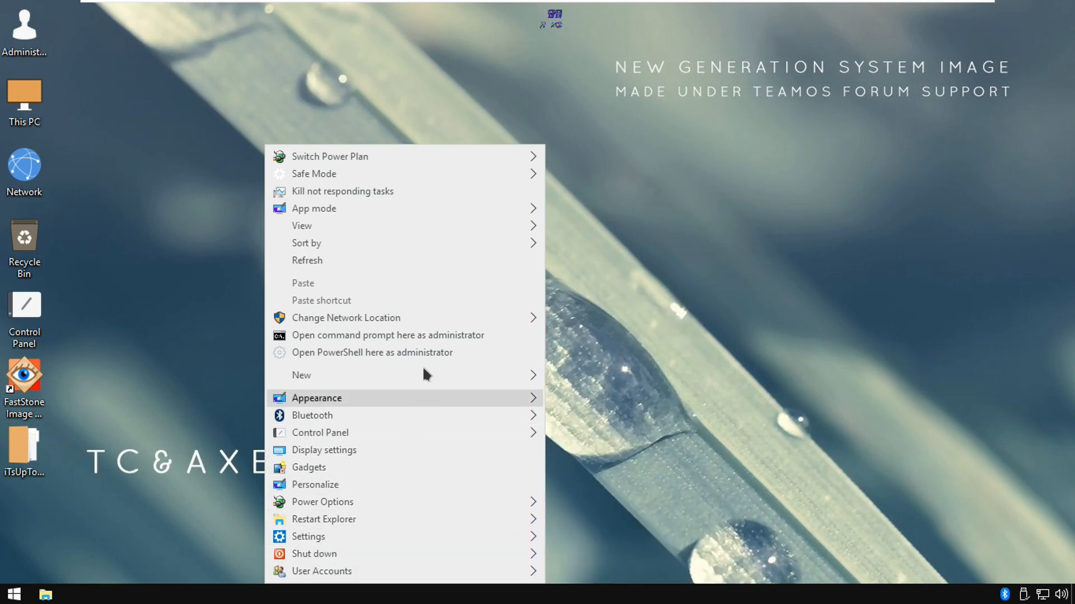
pyautogui.moveTo(520, 240)
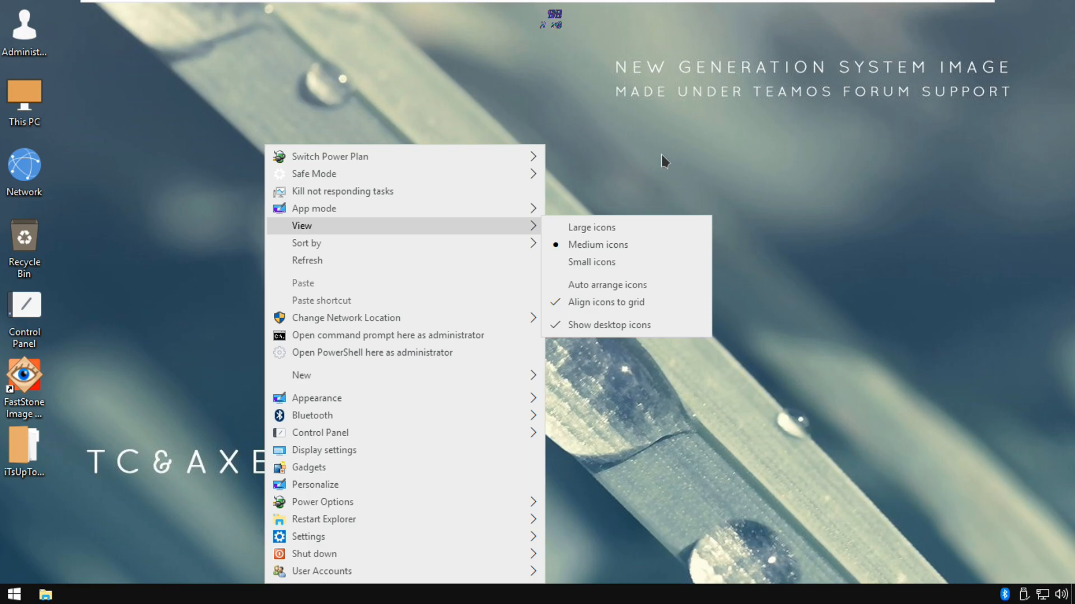
pyautogui.click(664, 162)
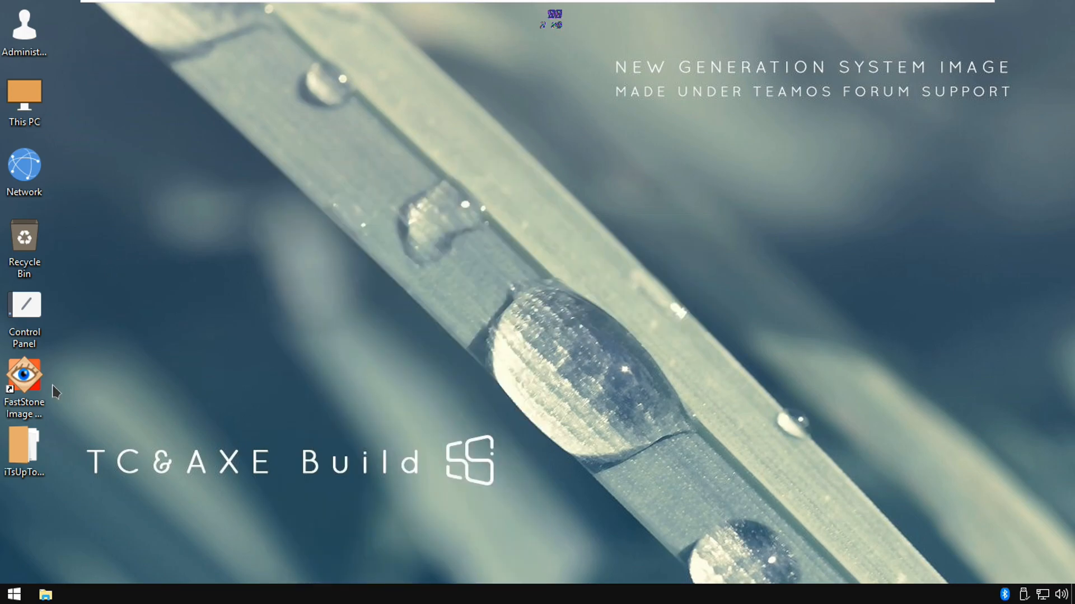
pyautogui.moveTo(59, 509); pyautogui.dragTo(4, 164)
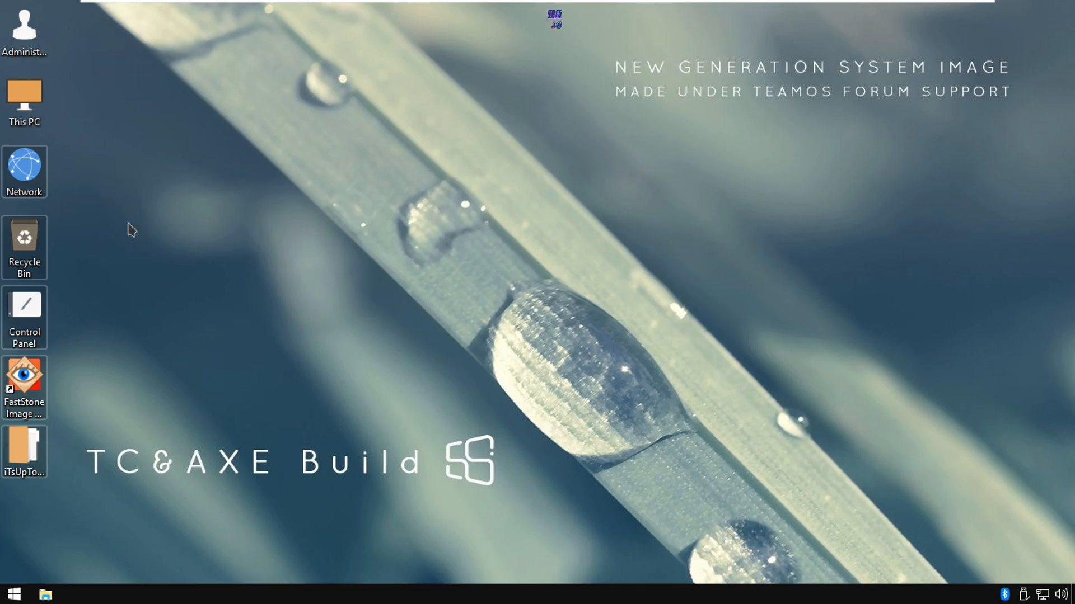
pyautogui.rightClick(20, 173)
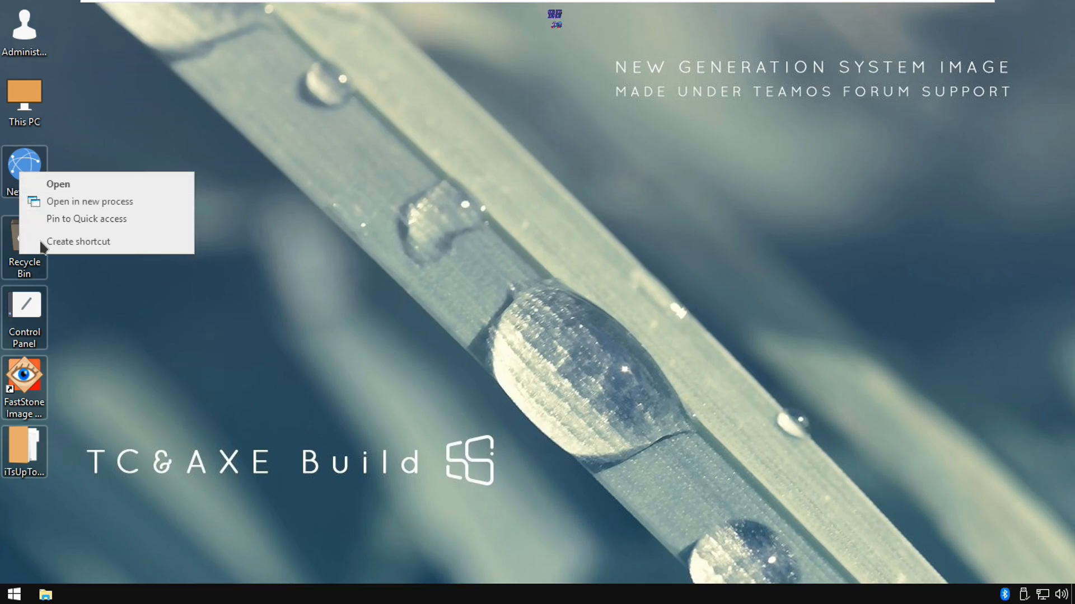
pyautogui.click(73, 271)
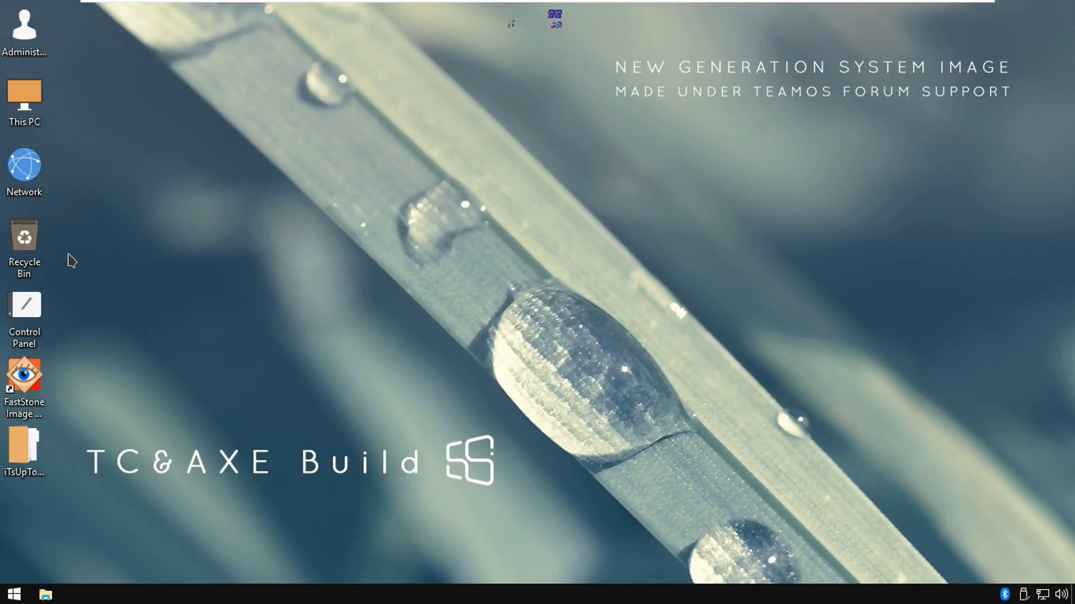
pyautogui.rightClick(13, 165)
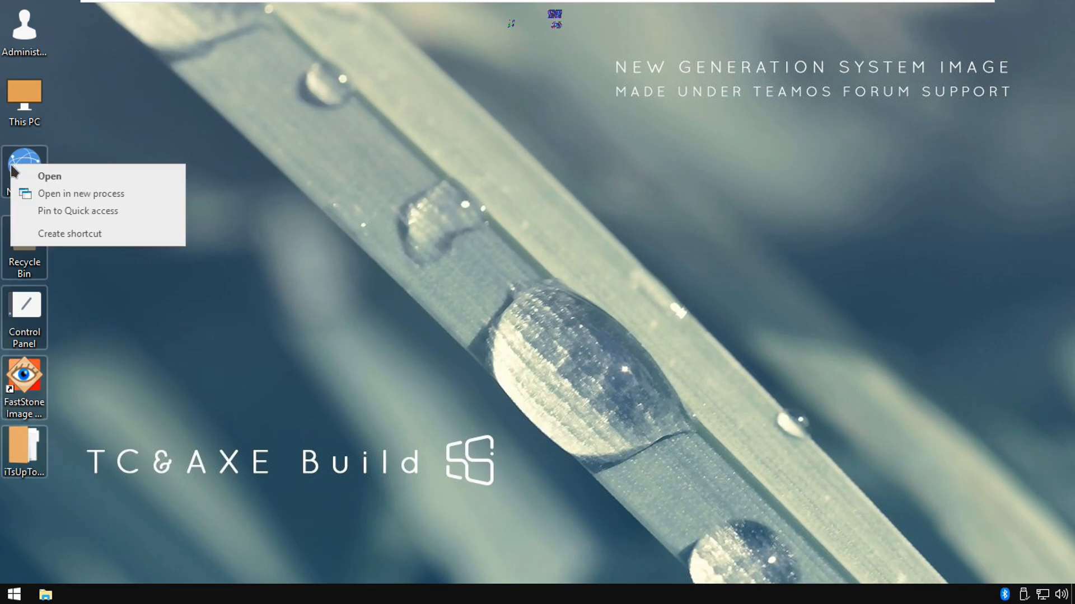
pyautogui.click(127, 285)
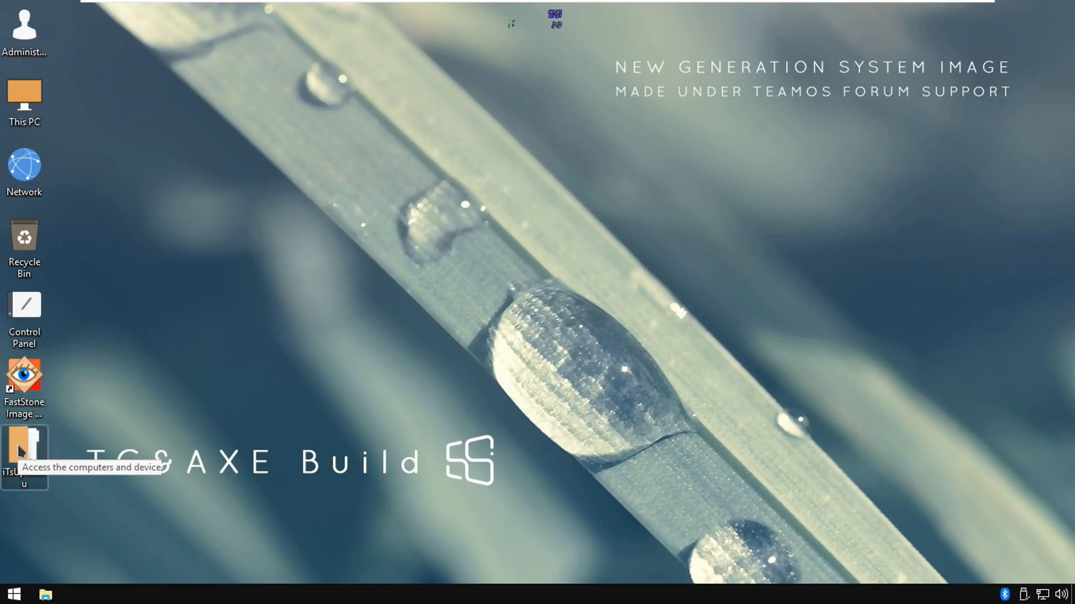
# Delete the iTsUpToYou folder, the FastStone Image Viewer shortcut and the Network icon from the desktop
pyautogui.press('Delete')
pyautogui.click(32, 364)
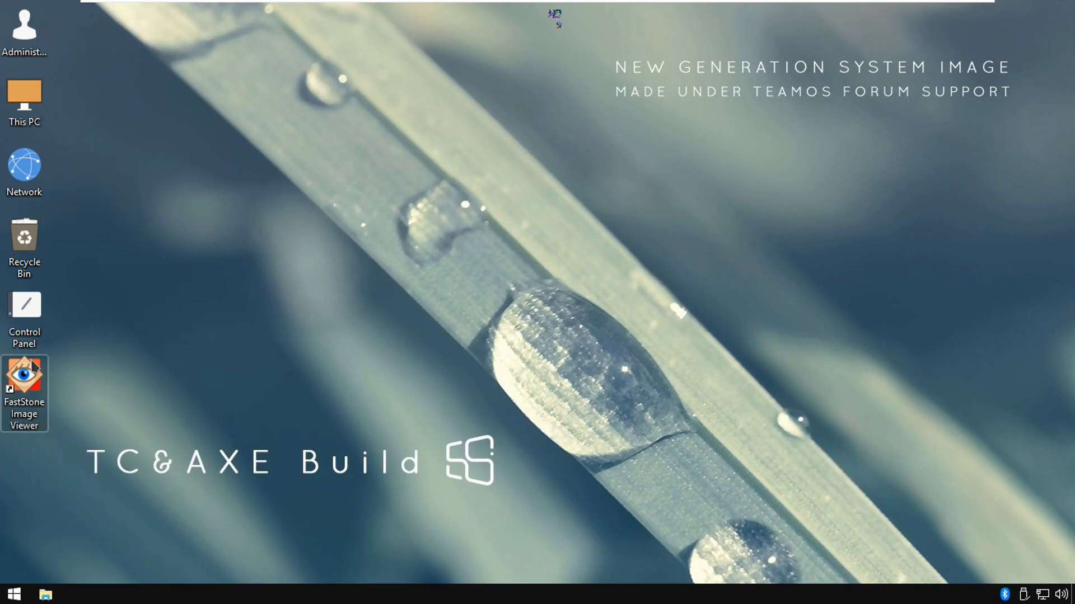
pyautogui.press('Delete')
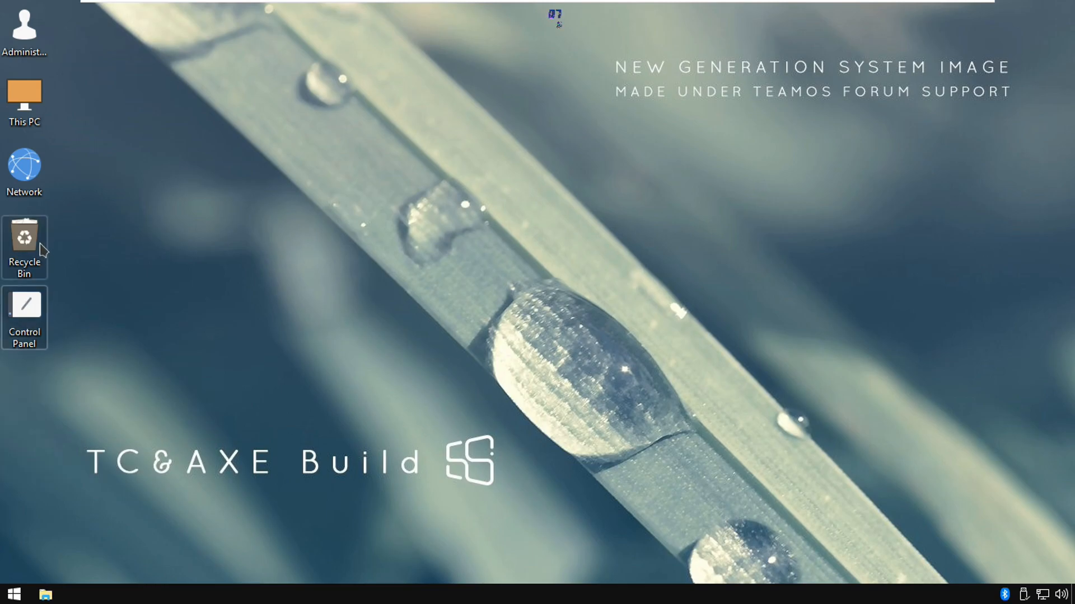
pyautogui.click(32, 167)
pyautogui.press('Delete')
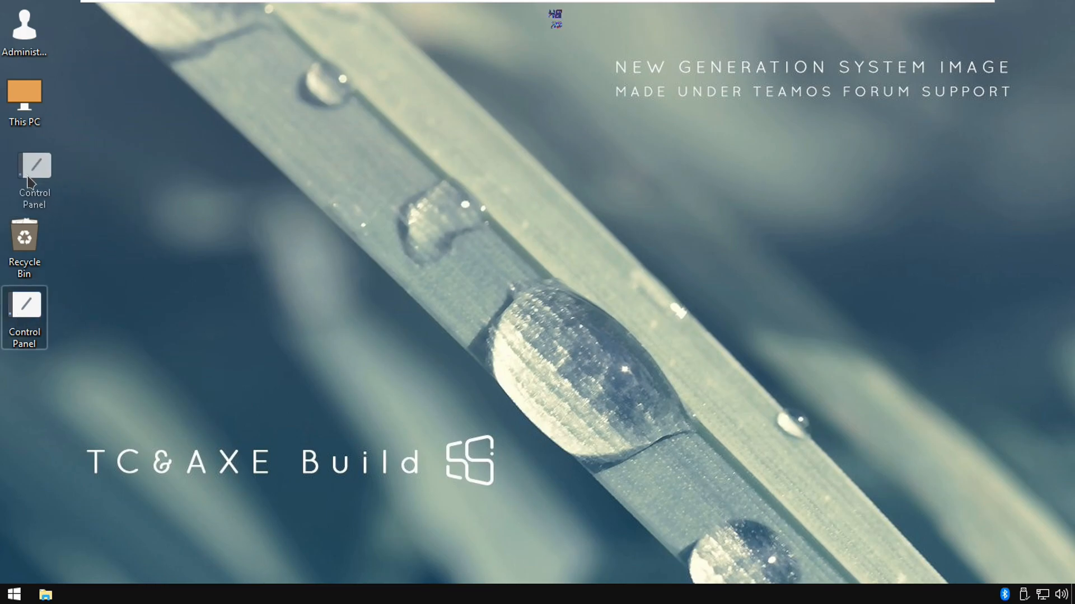